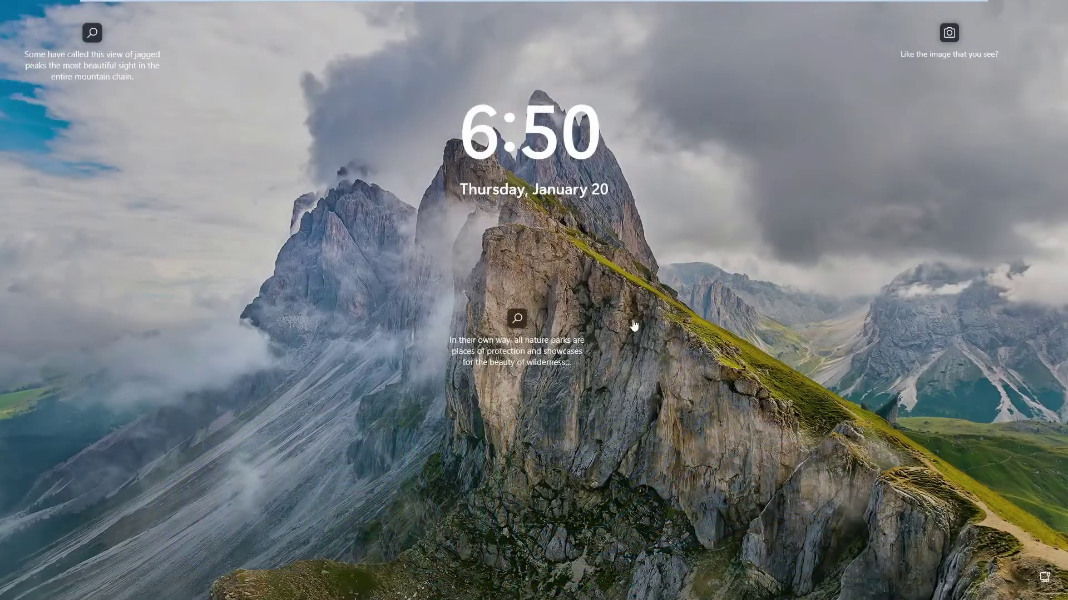
Get past the lock screen and sign in to the local account with its password
left_click(634, 316)
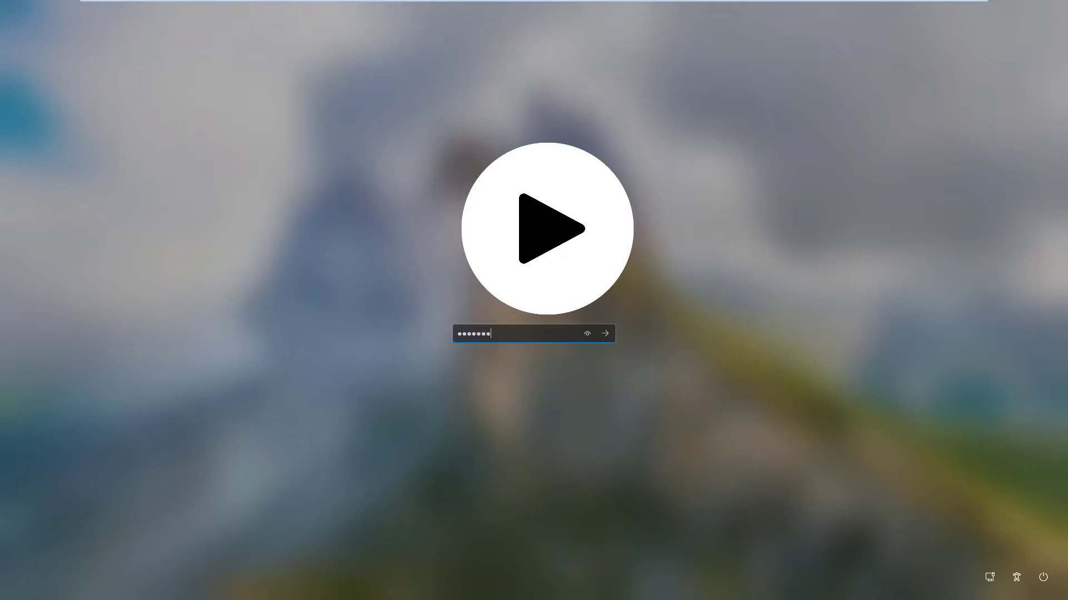
key("Return")
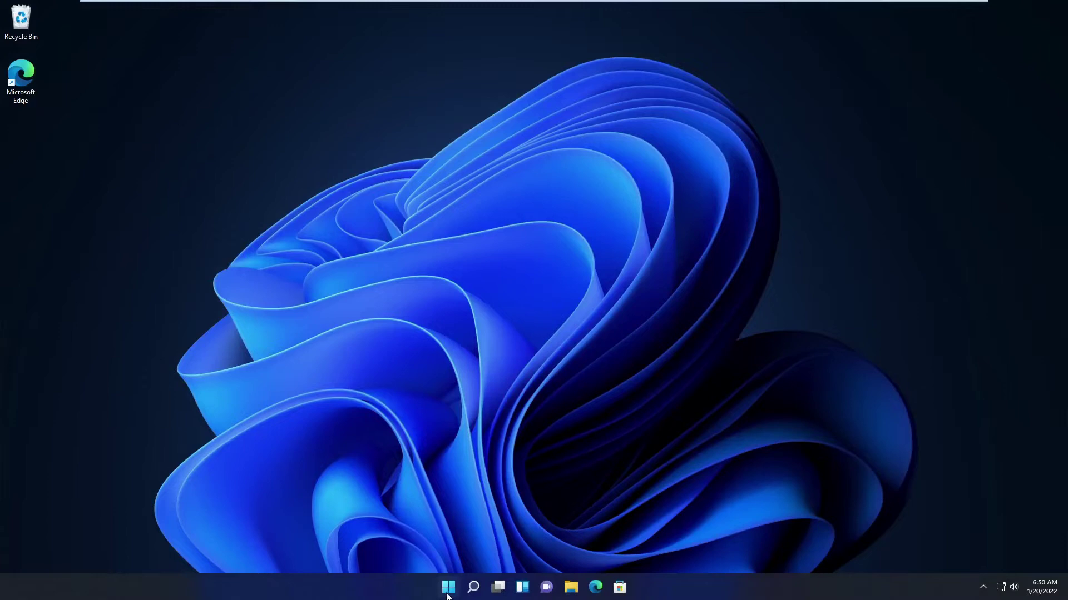
In Settings' Sign-in options, try Security key > Manage, then close the Windows Hello setup dialog
left_click(448, 587)
left_click(667, 257)
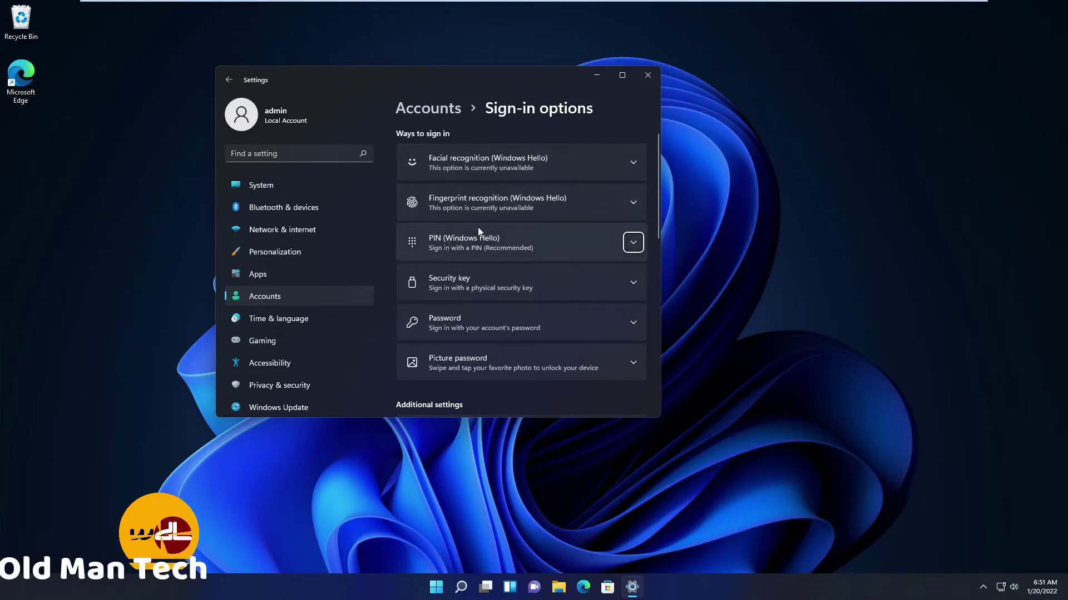
left_click(510, 284)
left_click(592, 324)
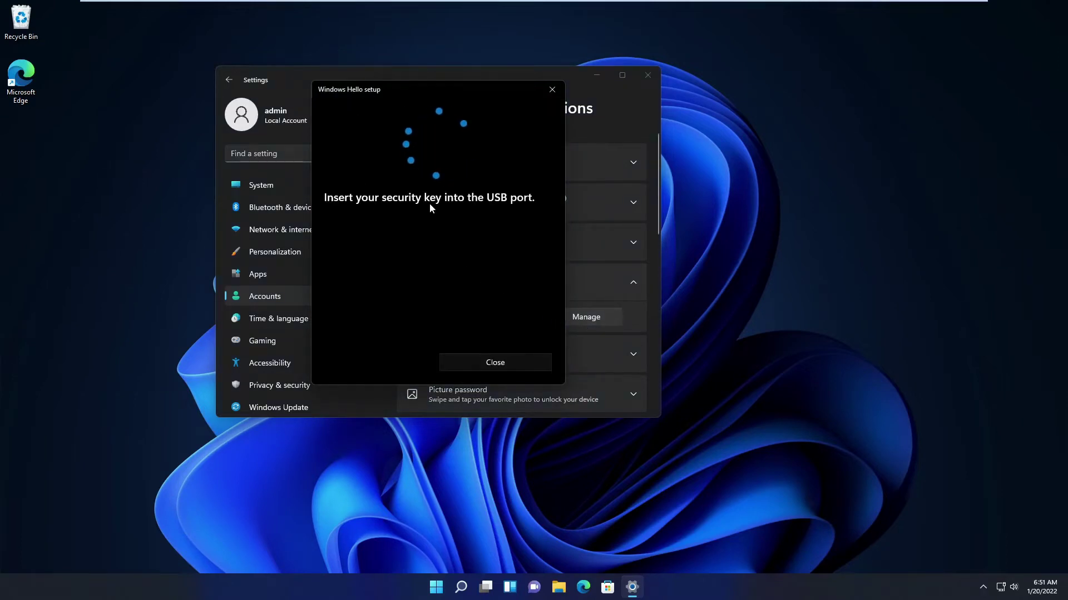
left_click(462, 358)
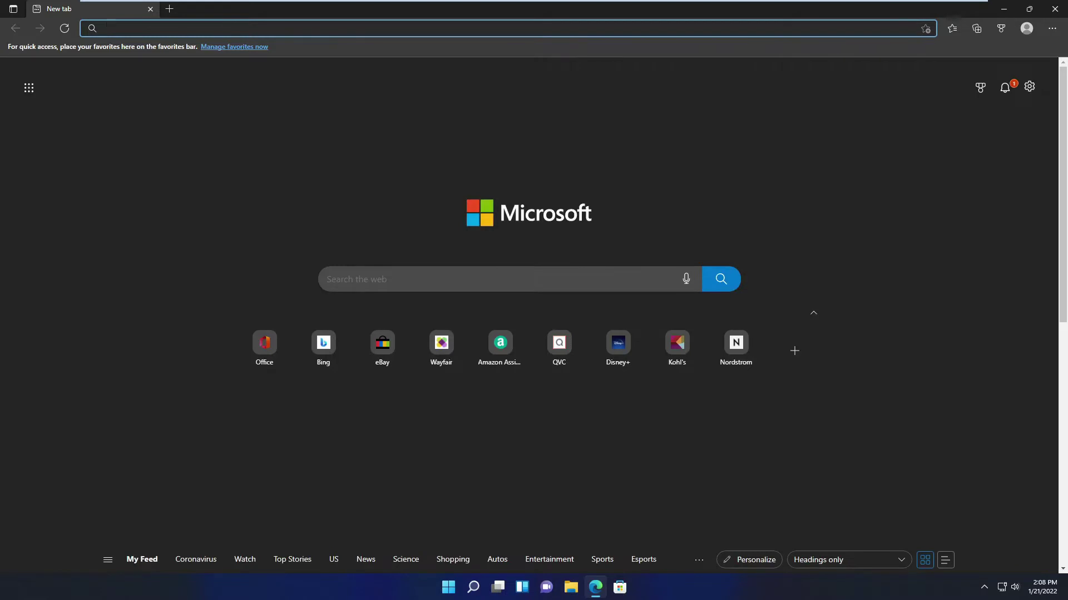
type("http://www.rohos.com/products/rohos-logon-free/")
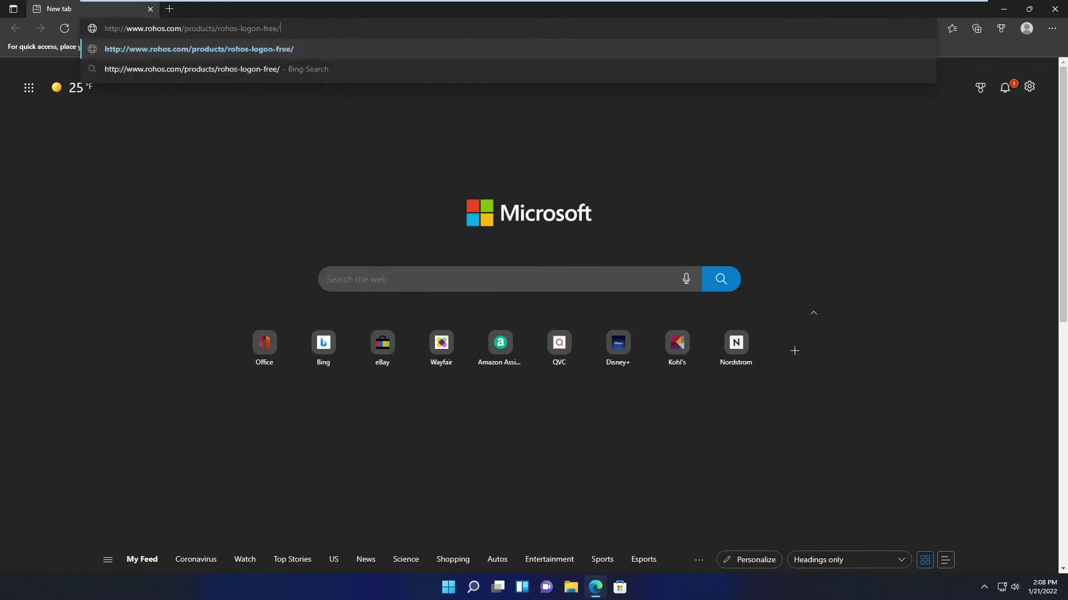
key("Return")
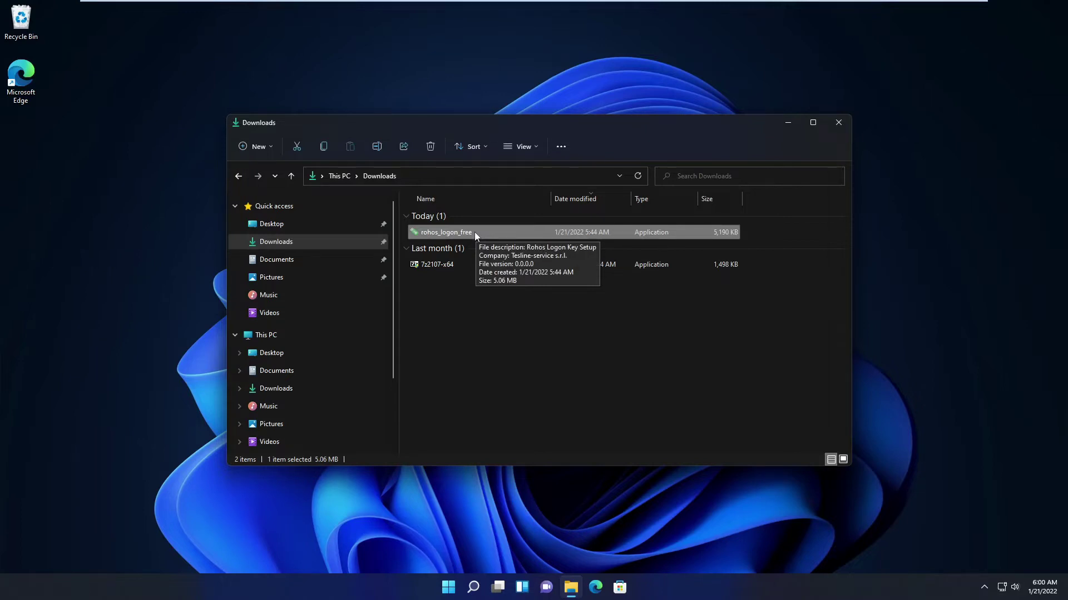
Run the rohos_logon_free installer from Downloads as administrator and approve the UAC prompt
right_click(475, 231)
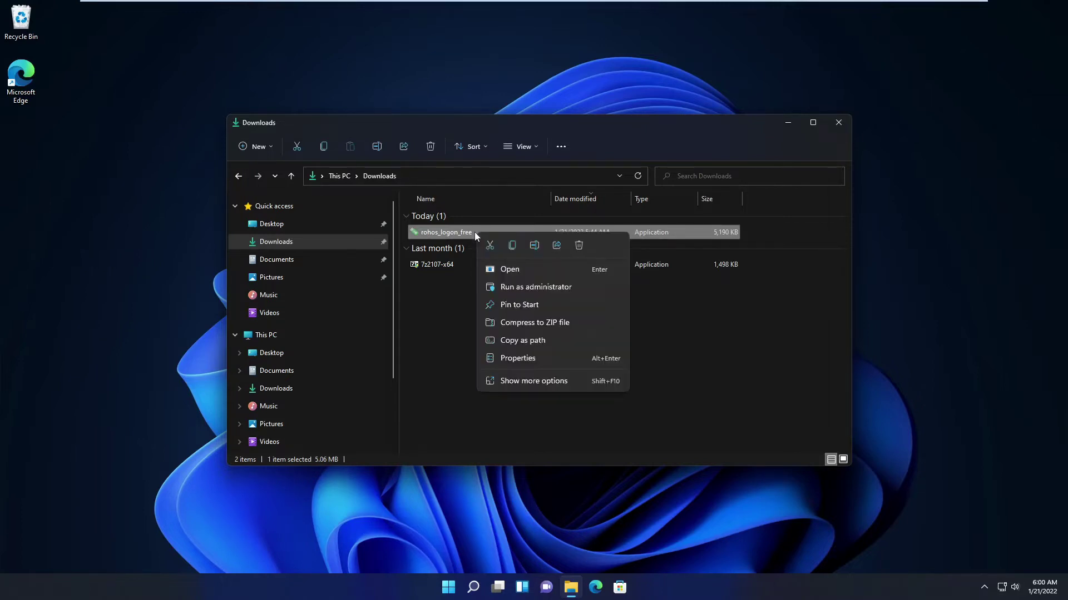
left_click(499, 286)
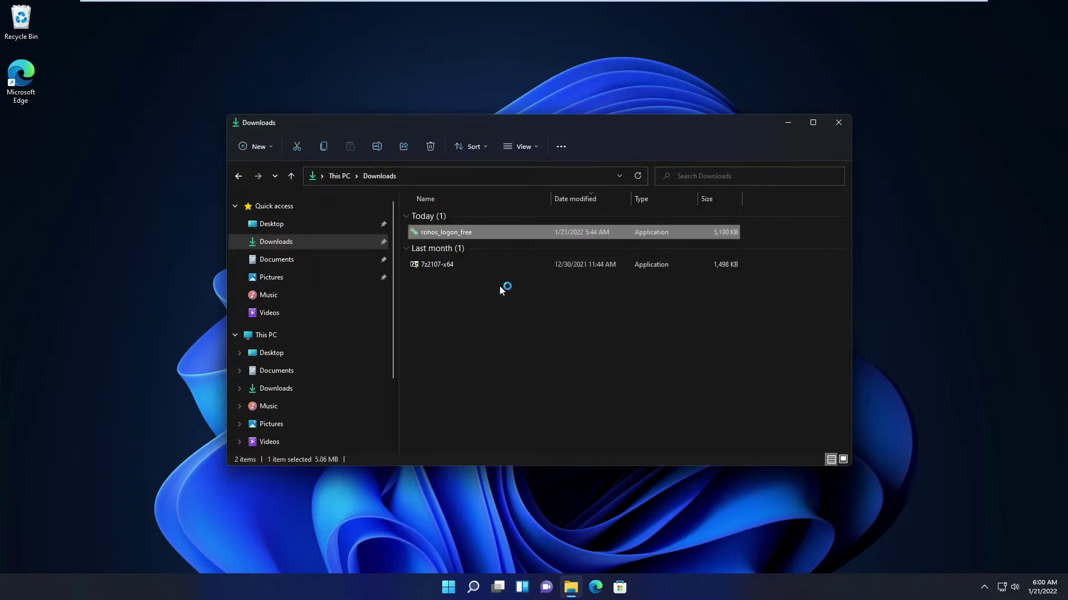
left_click(479, 384)
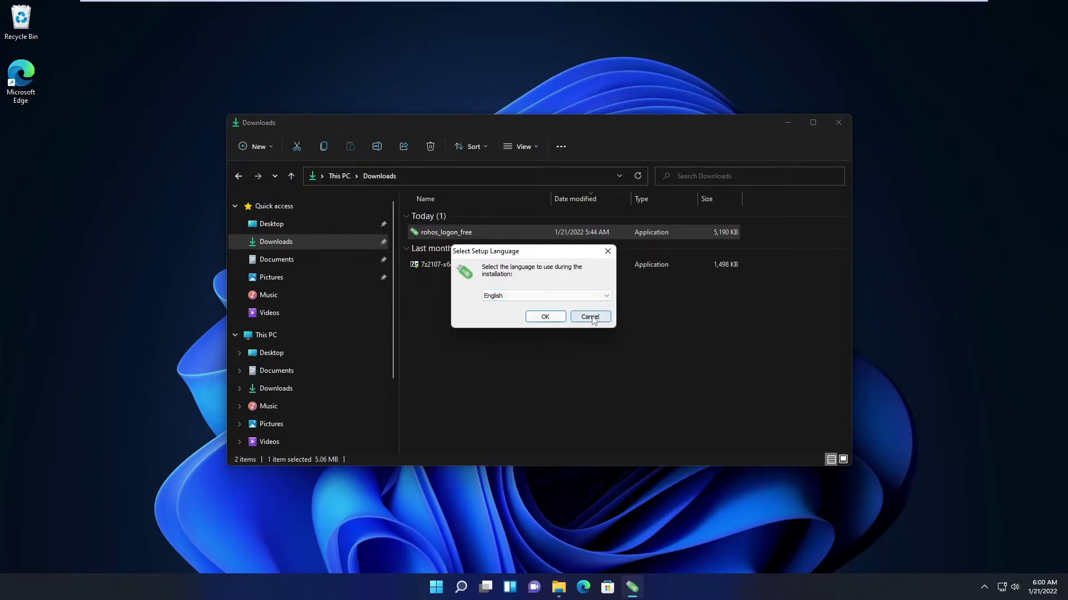
Confirm English as the setup language, close the Downloads window, and pass the welcome page
left_click(590, 317)
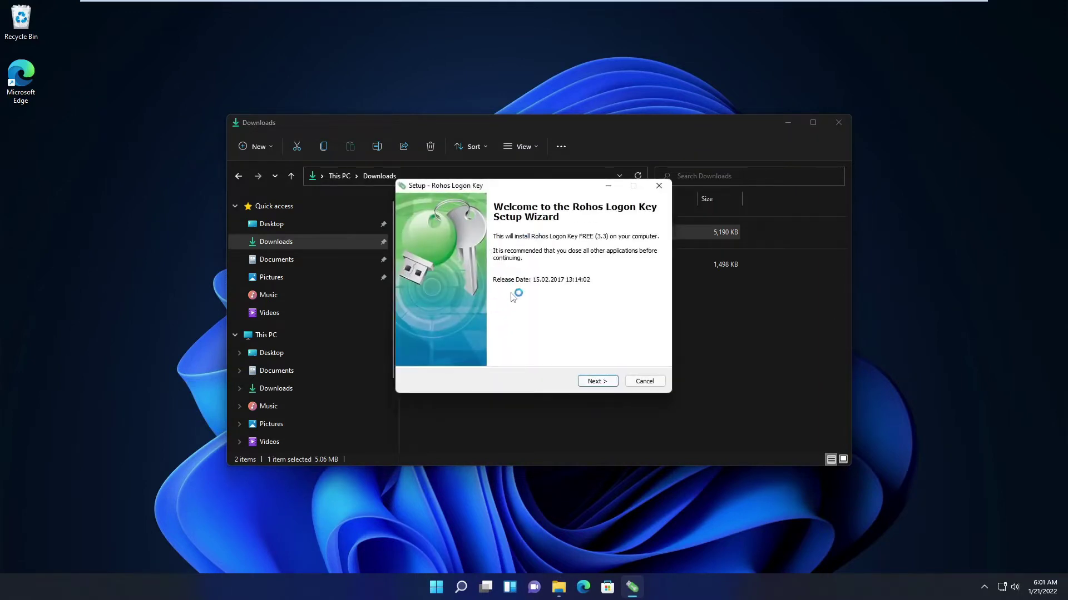
left_click(838, 122)
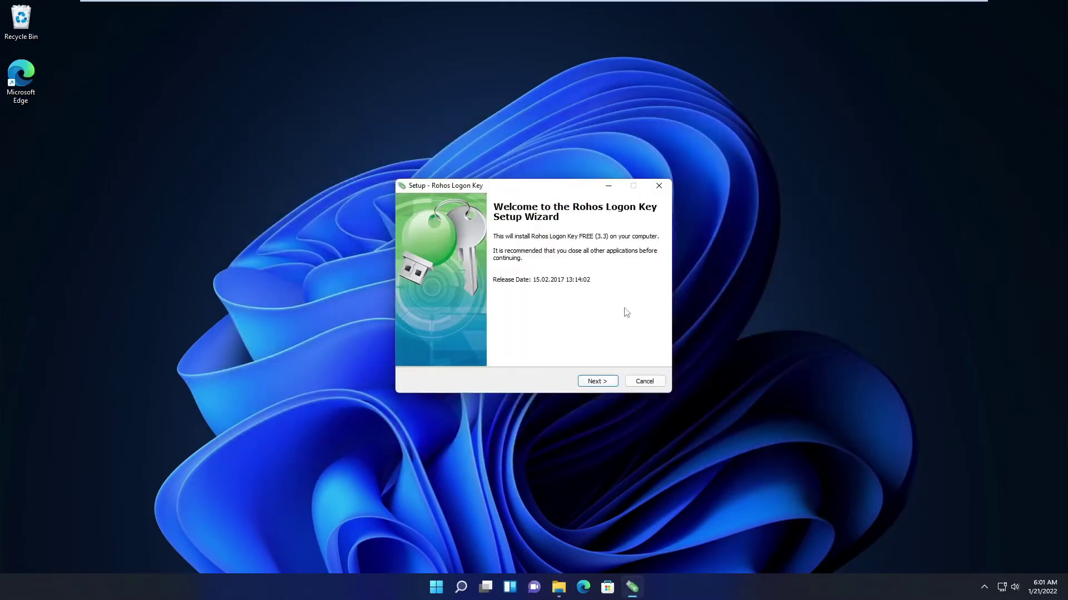
left_click(593, 383)
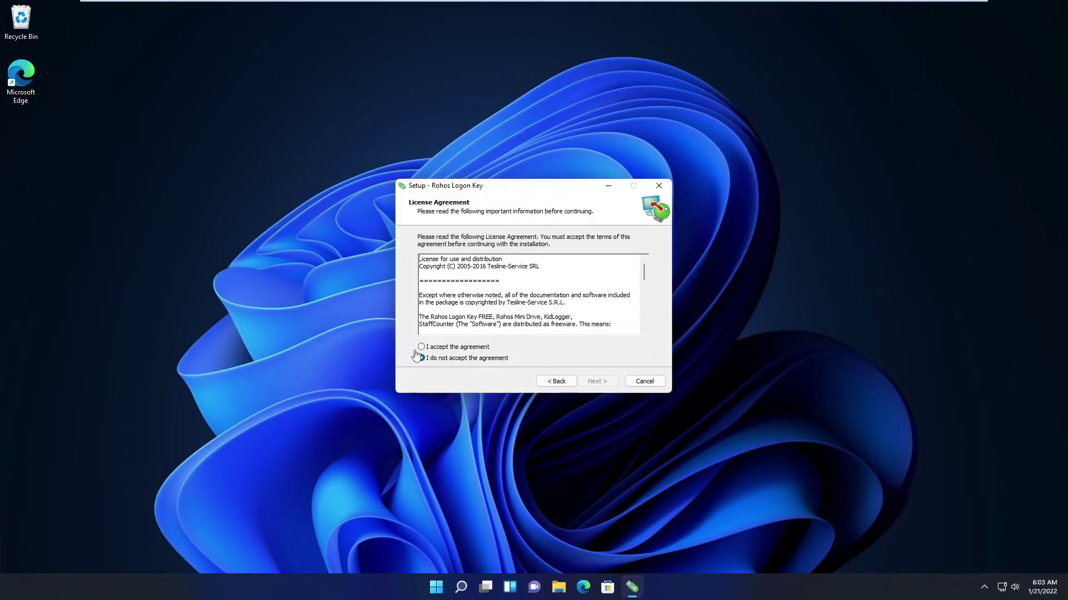
Accept the license, keep the Rohos Start Menu folder, skip the desktop icon, install and finish
left_click(422, 348)
left_click(603, 385)
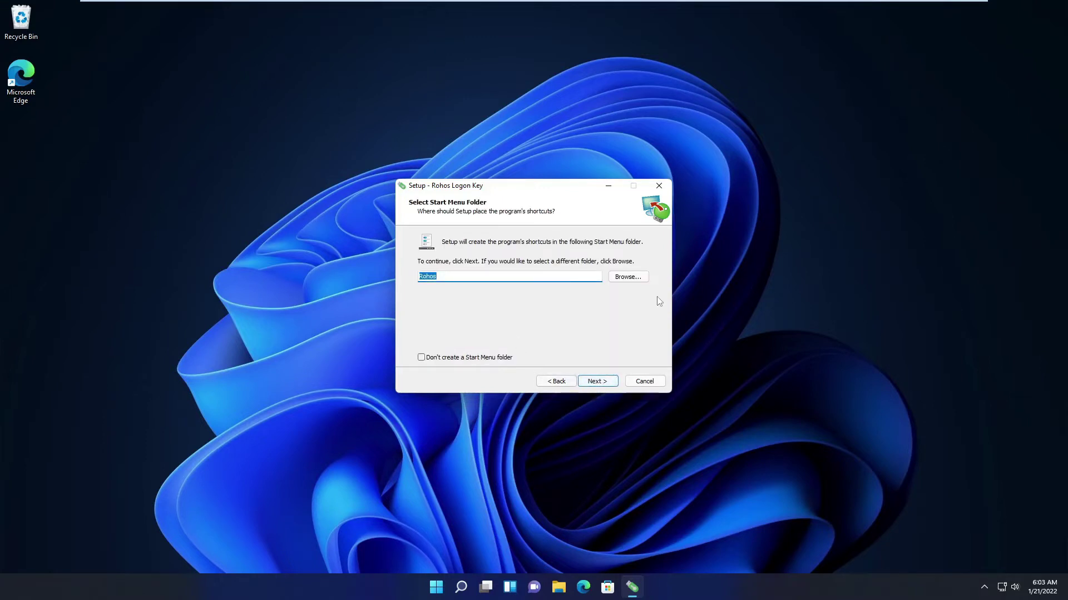
left_click(596, 381)
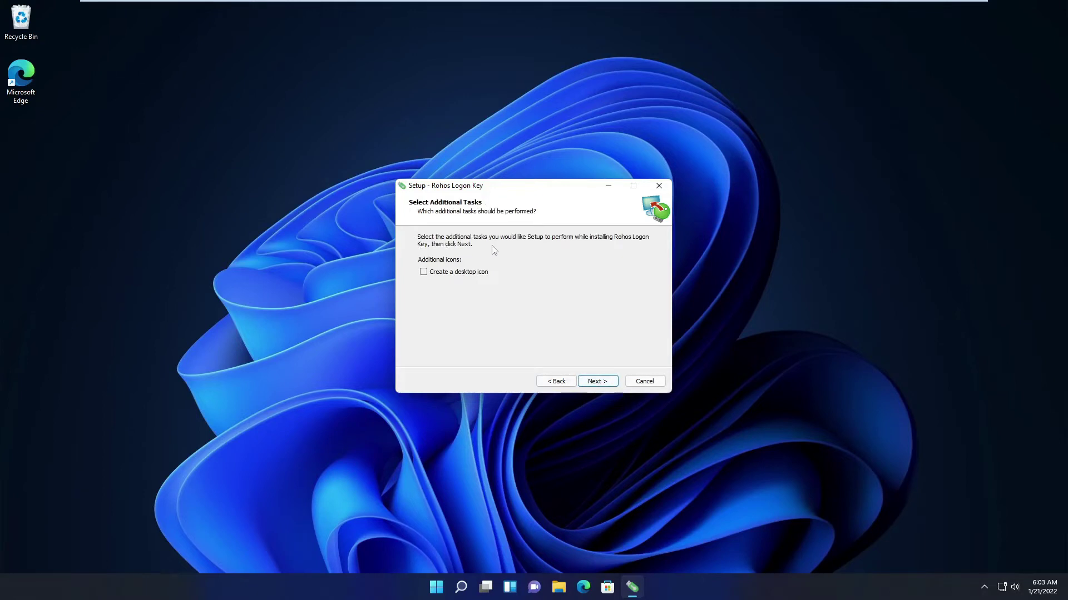
left_click(596, 381)
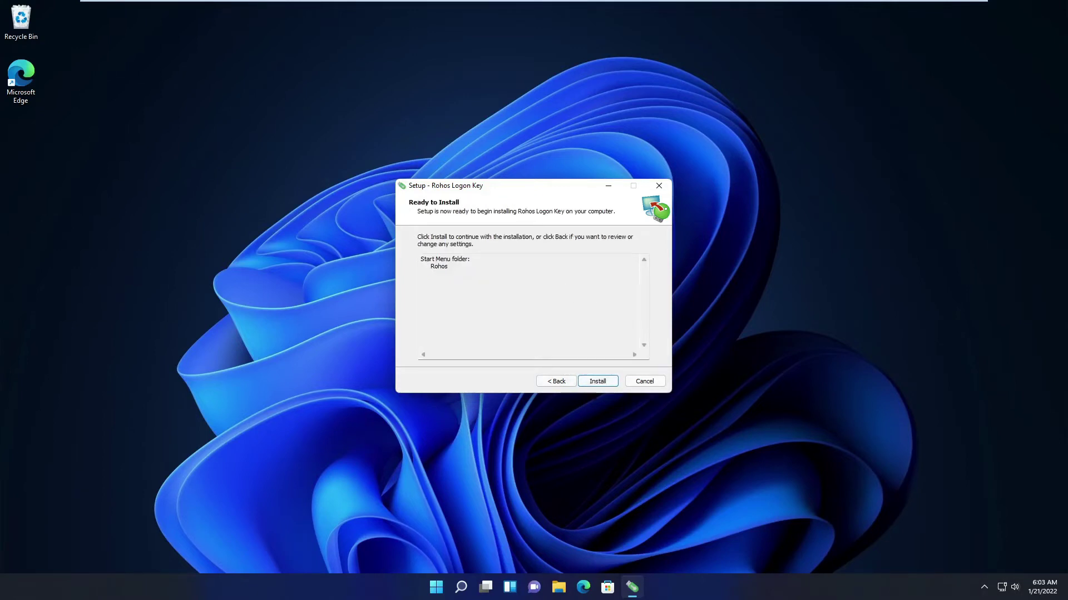
left_click(596, 381)
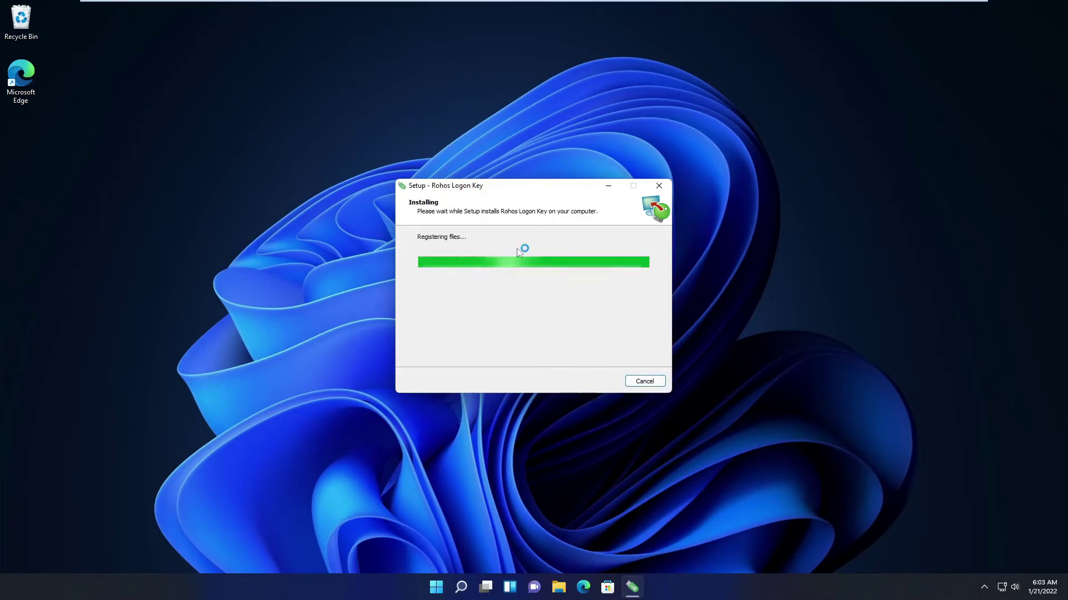
left_click(606, 382)
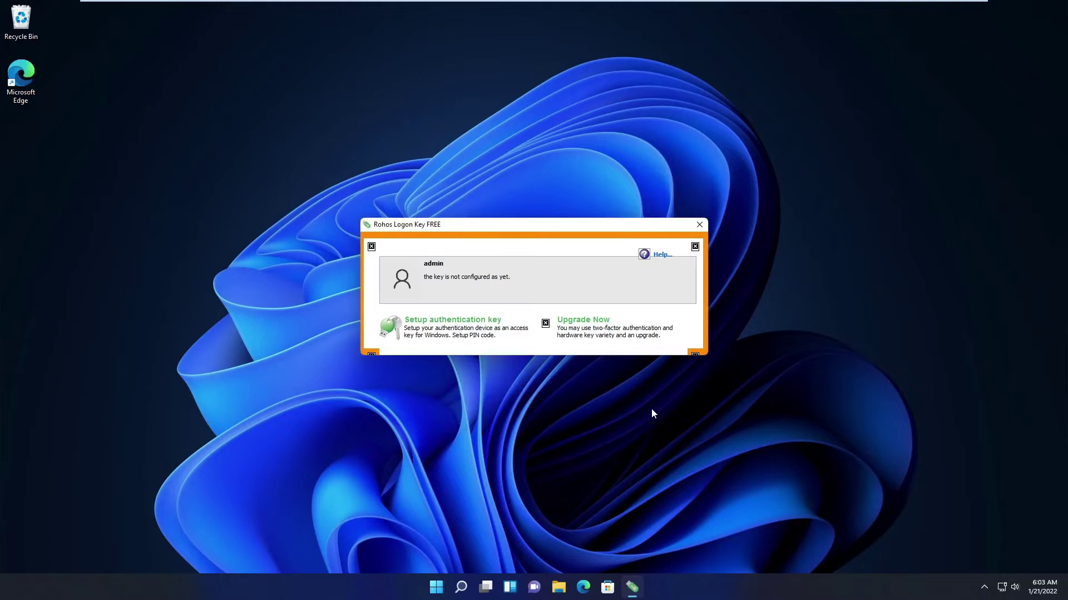
Set up D:\ as the Rohos login key using the Windows password, then close Rohos
left_click(460, 322)
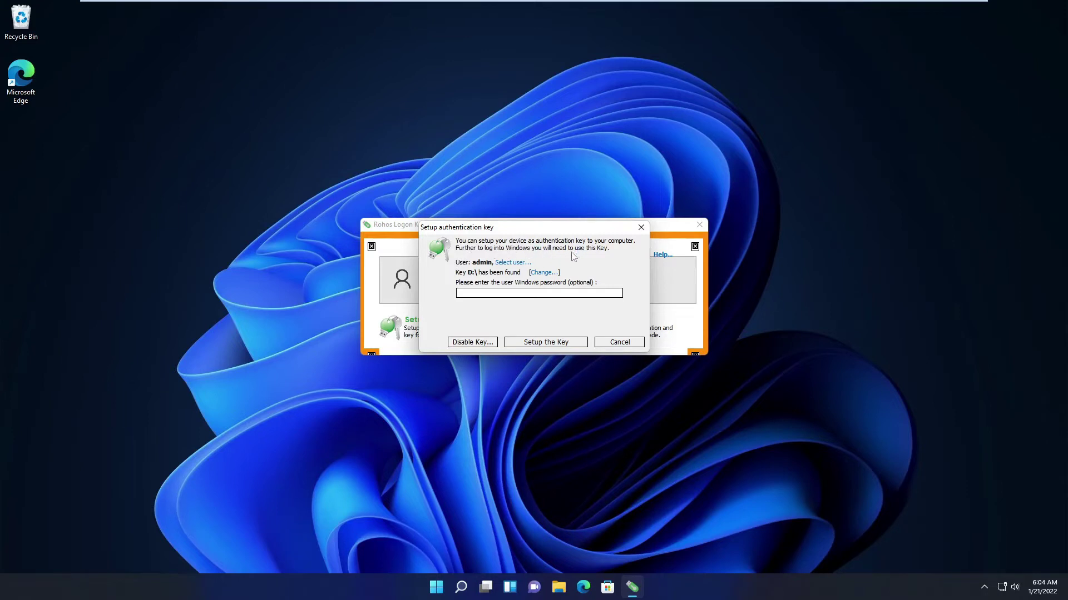
left_click(598, 292)
type("••")
left_click(544, 344)
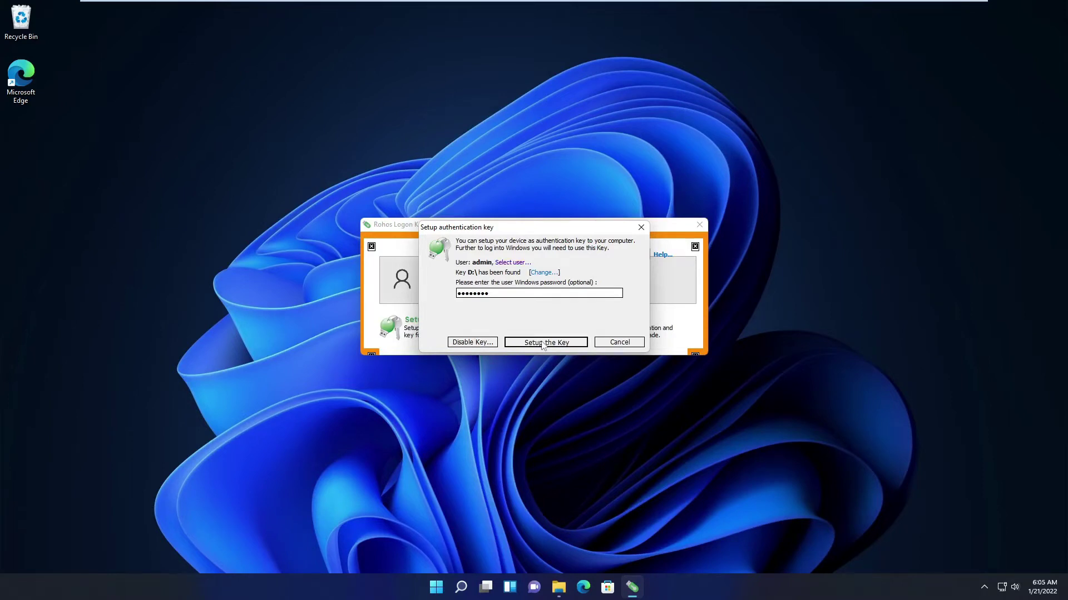
left_click(611, 315)
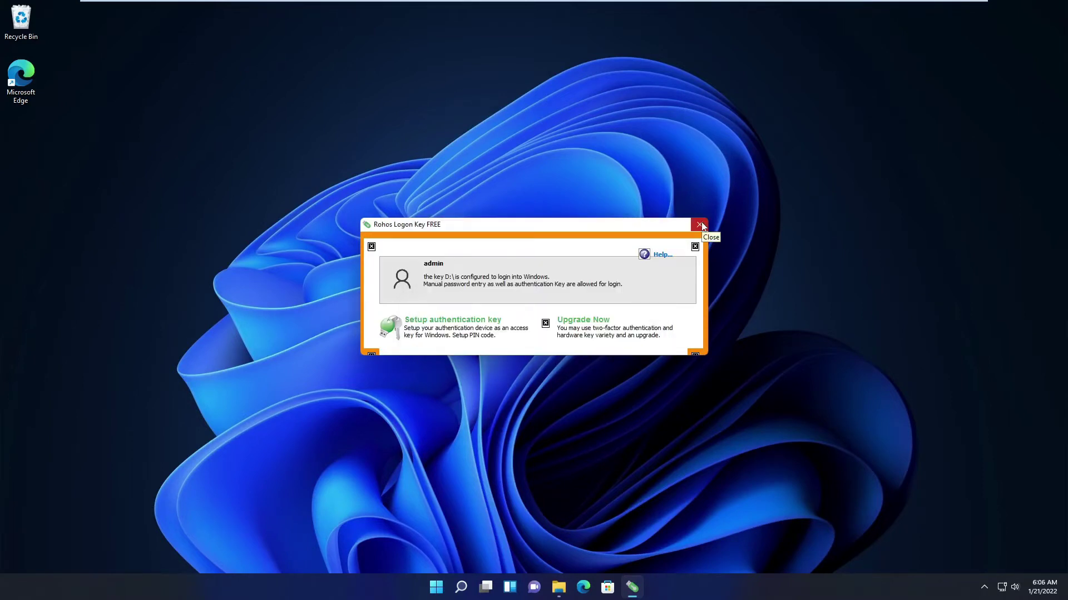
left_click(699, 224)
Restart Windows from the Start power menu and sign back in to the desktop
key("super")
left_click(671, 548)
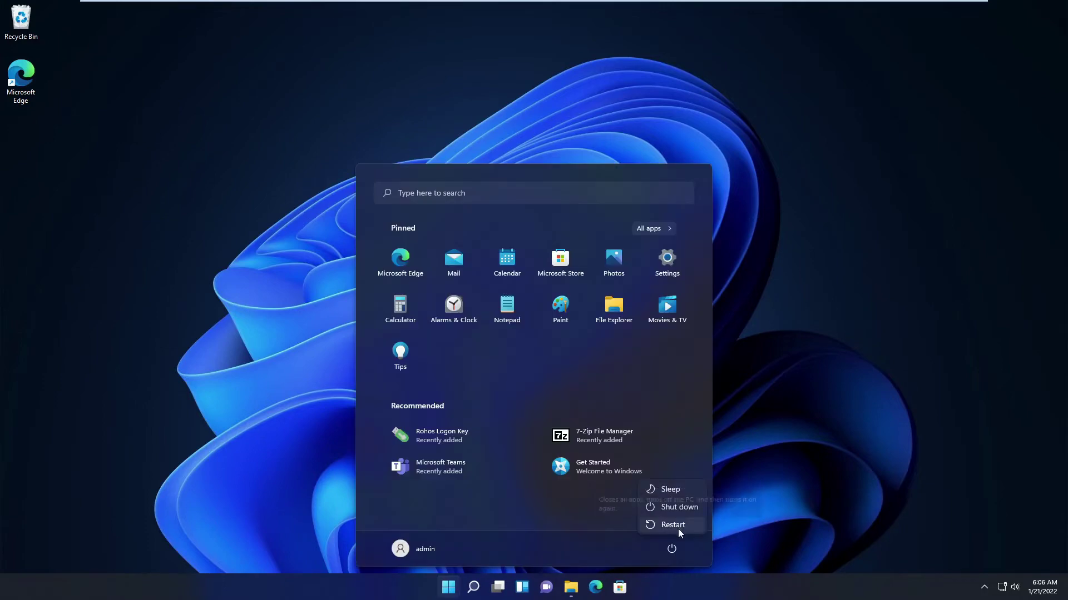
left_click(672, 525)
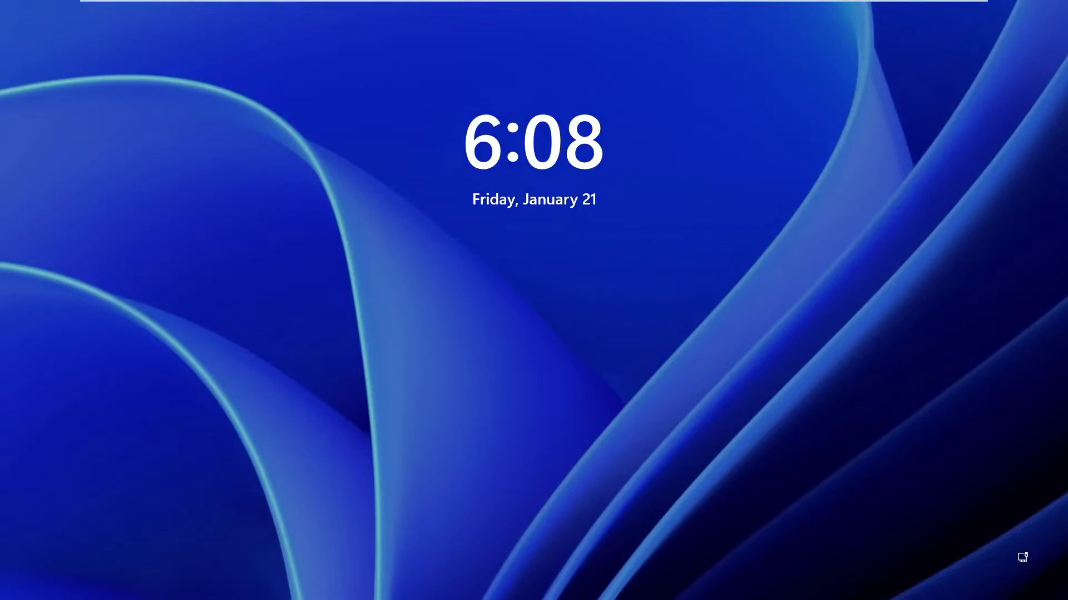
left_click(606, 319)
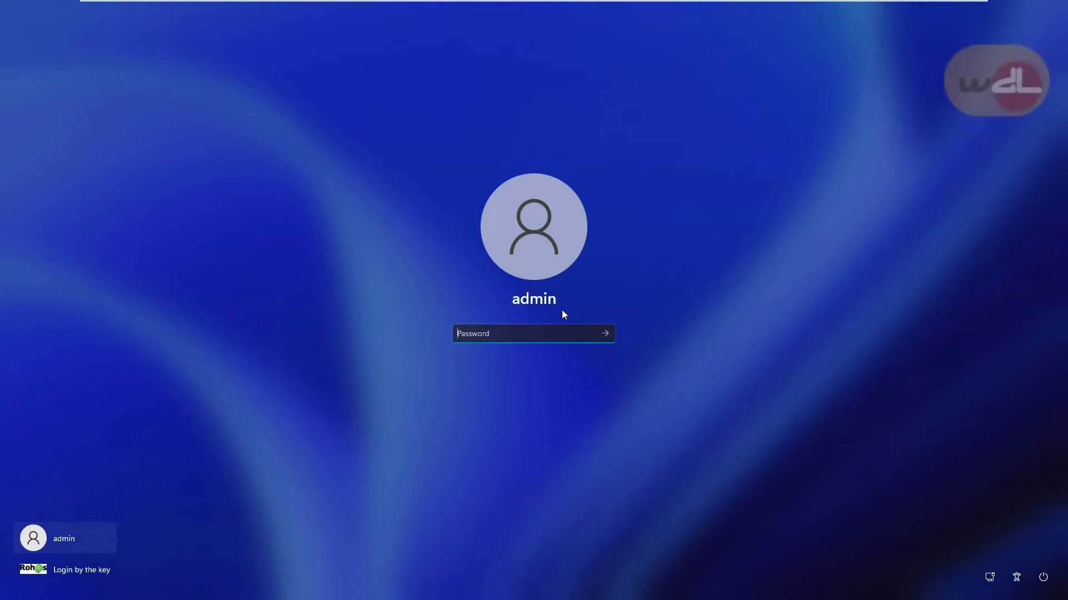
key("Return")
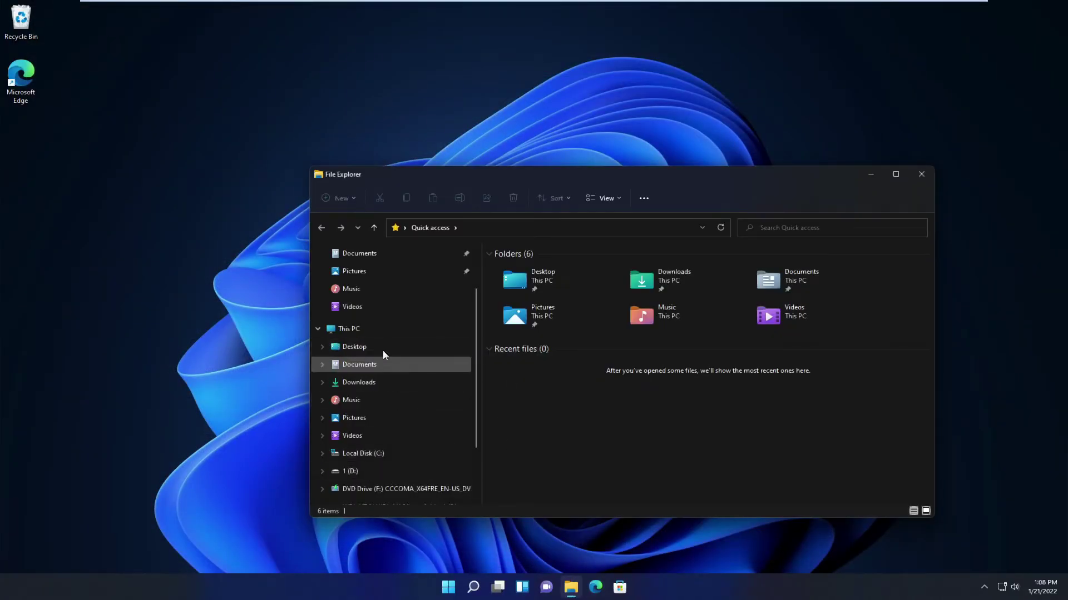
Extract the USB_Raptor_01885_(Pear) zip in Downloads to its suggested folder and select USB Raptor
left_click(374, 384)
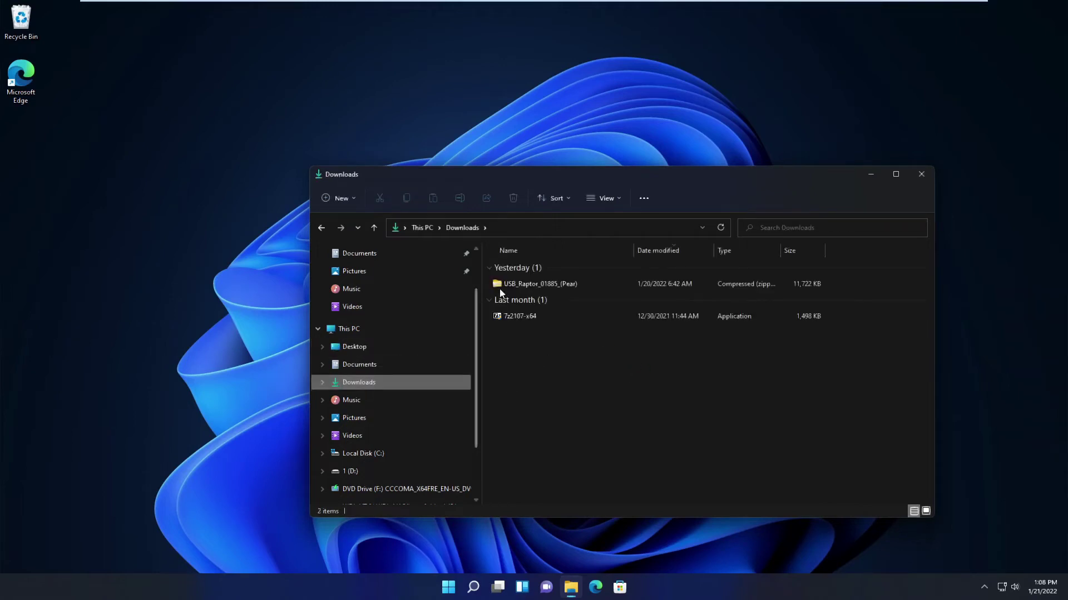
left_click(559, 283)
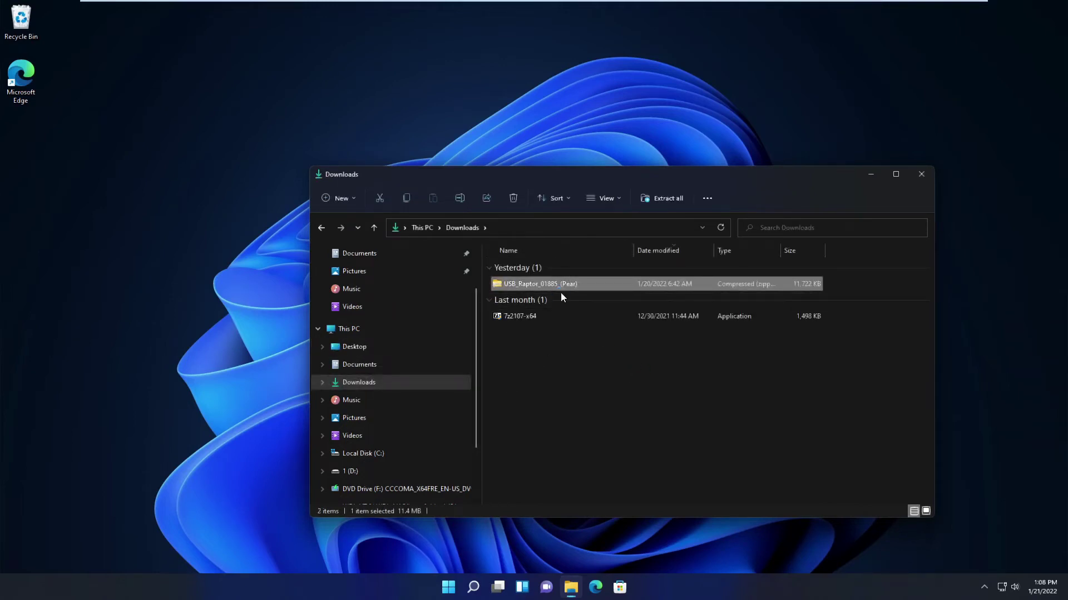
right_click(537, 286)
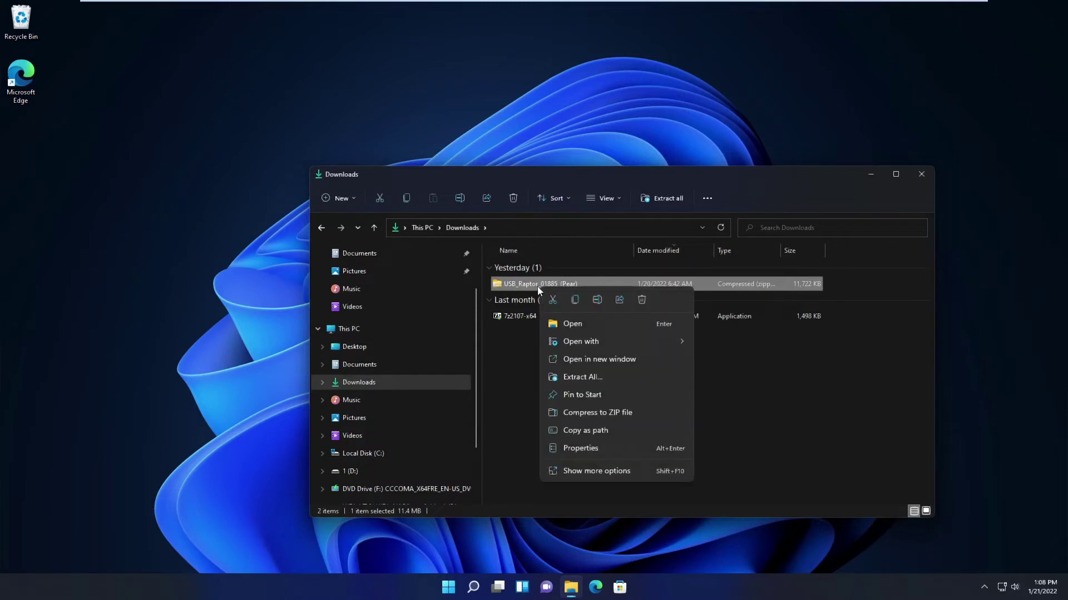
left_click(620, 378)
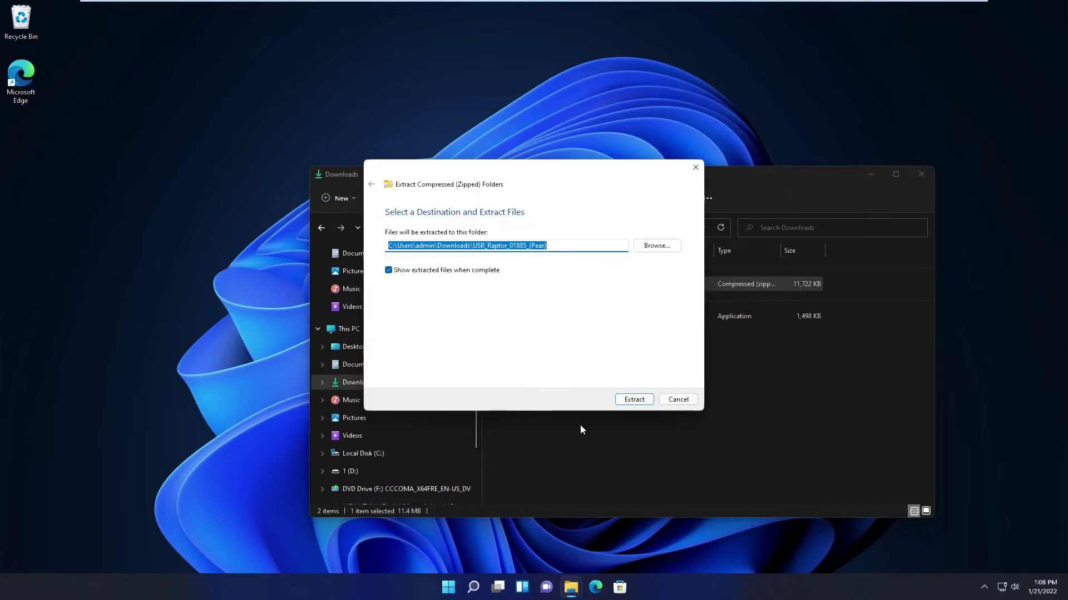
left_click(633, 399)
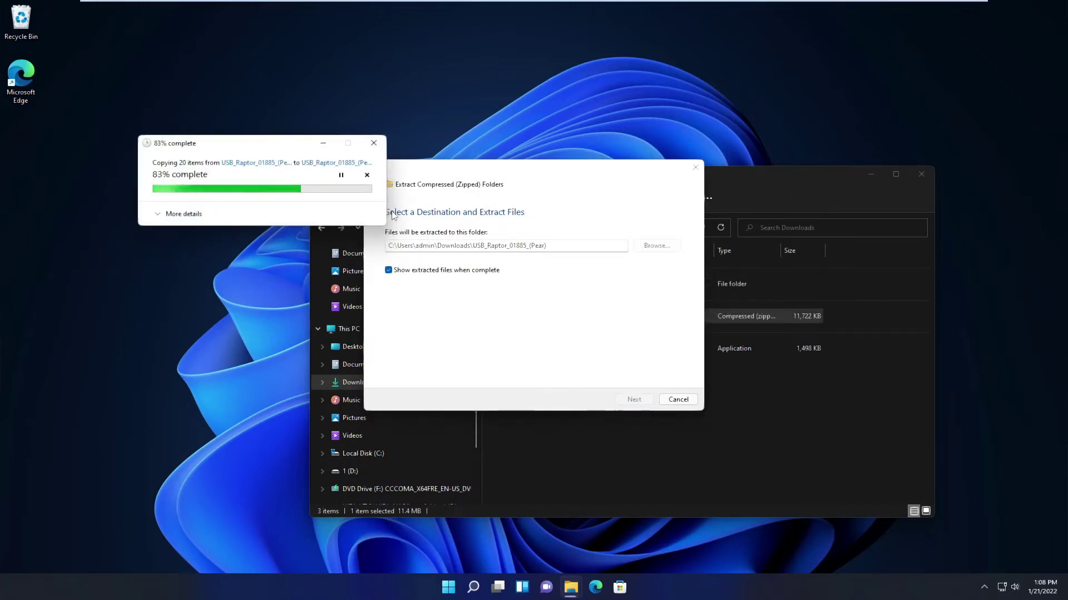
left_click(419, 400)
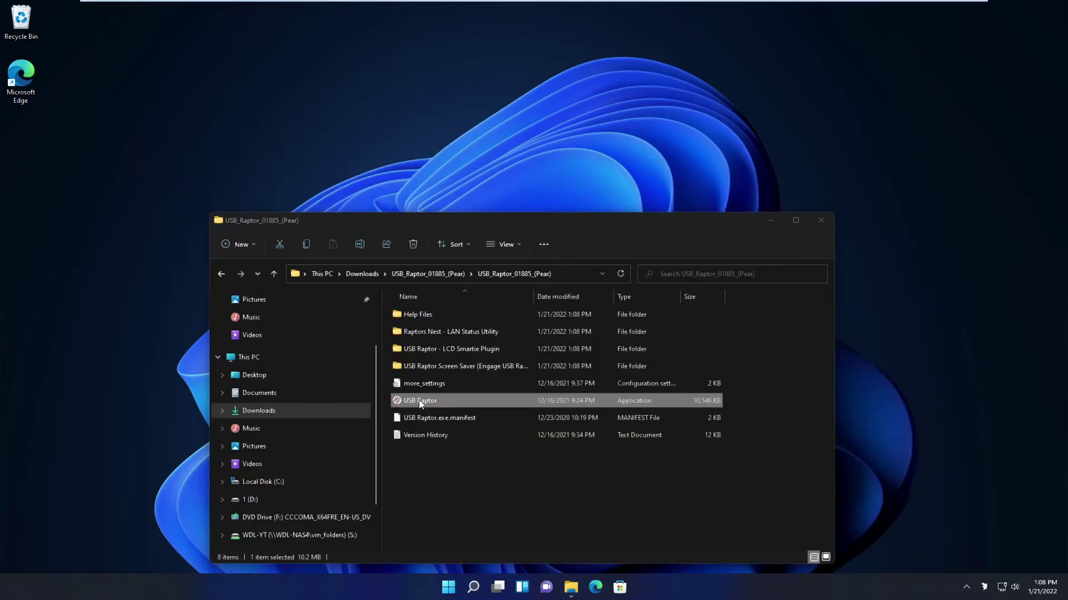
Launch USB Raptor and allow it through the firewall on private networks
double_click(419, 400)
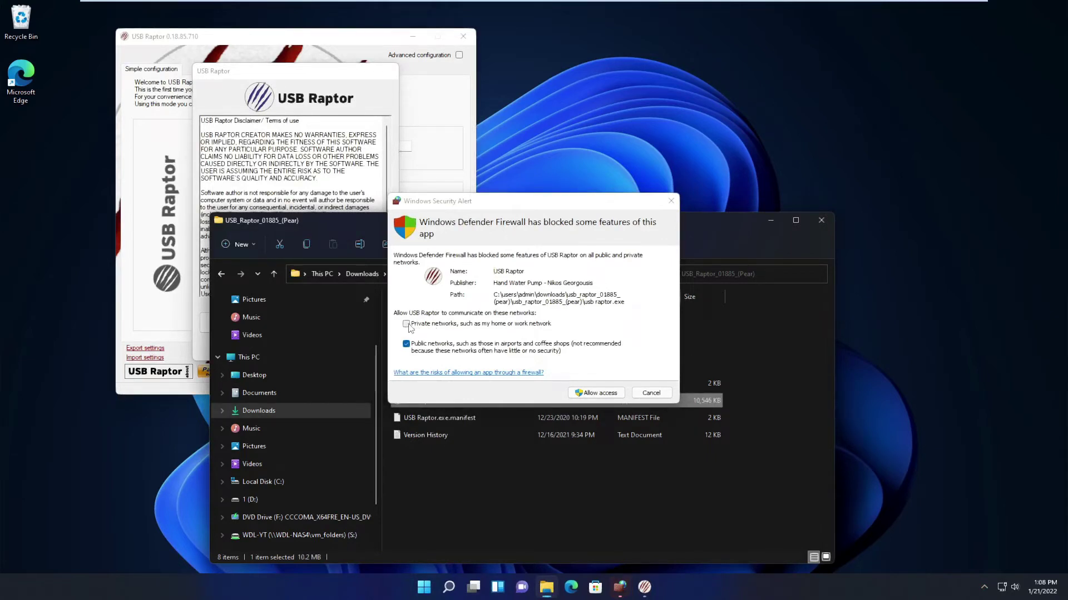
left_click(408, 325)
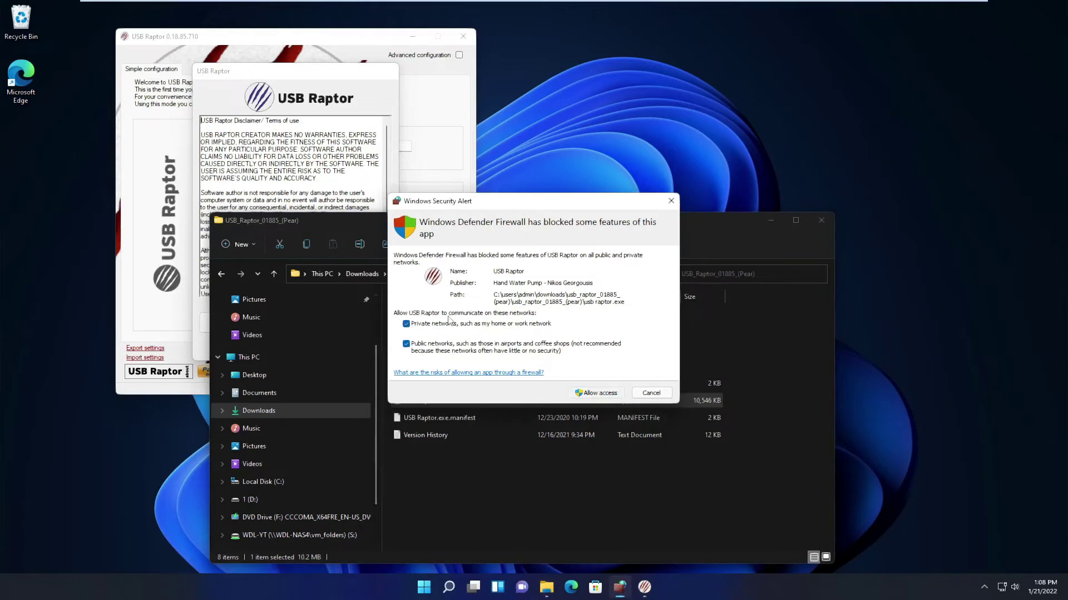
left_click(597, 393)
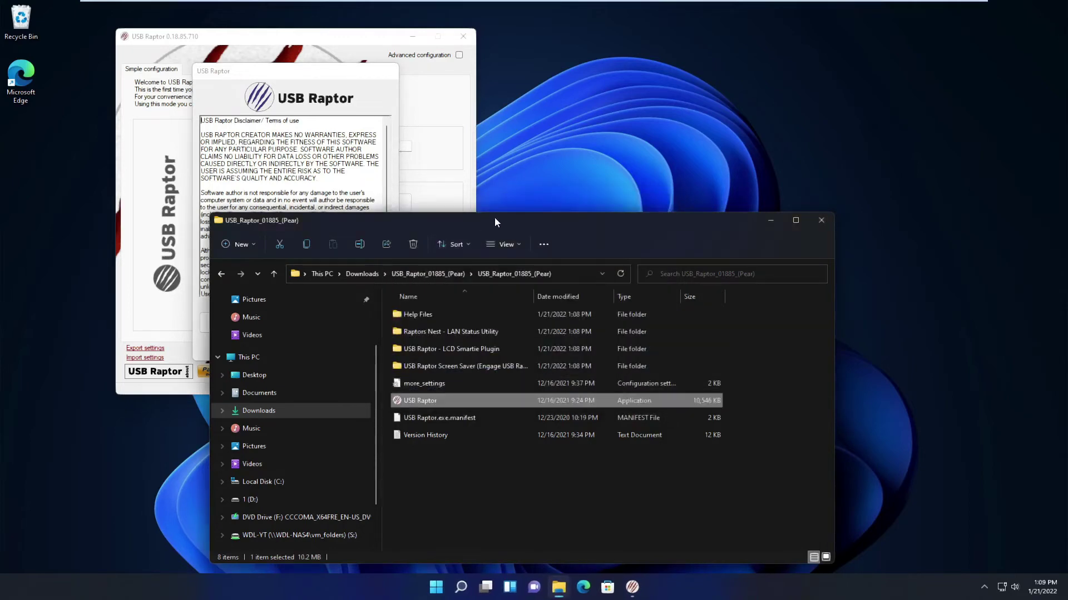
Accept the USB Raptor disclaimer and show the default password as plain text
left_click_drag(495, 217, 739, 201)
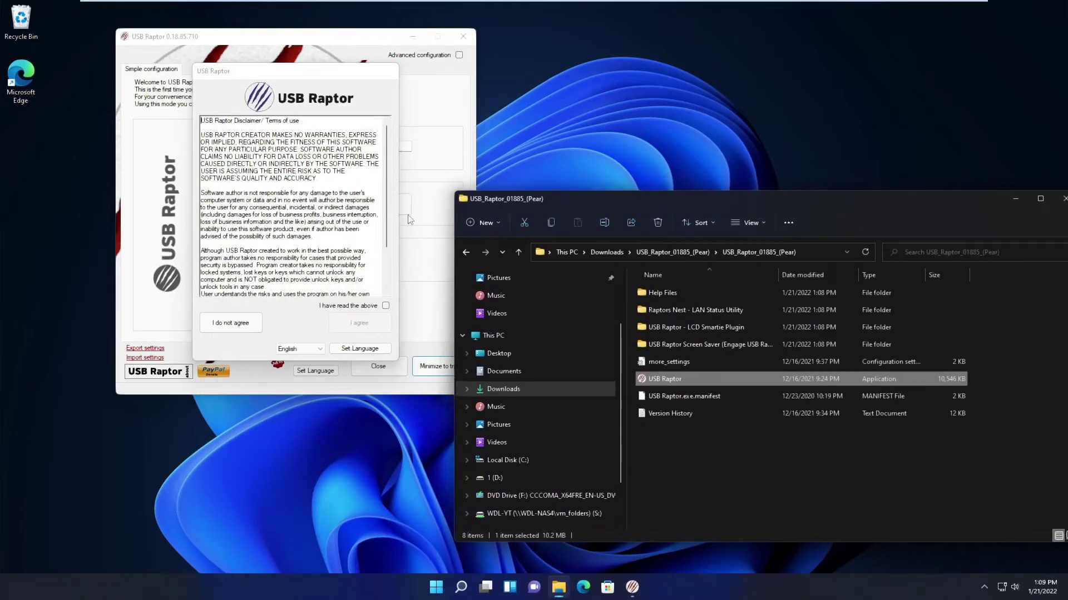
left_click(385, 306)
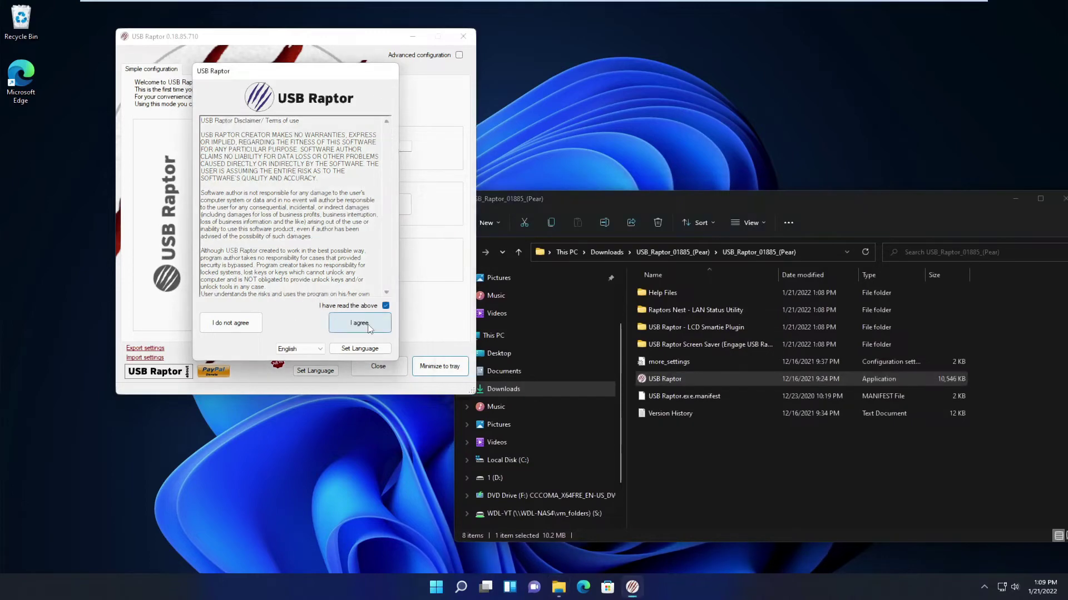
left_click(360, 323)
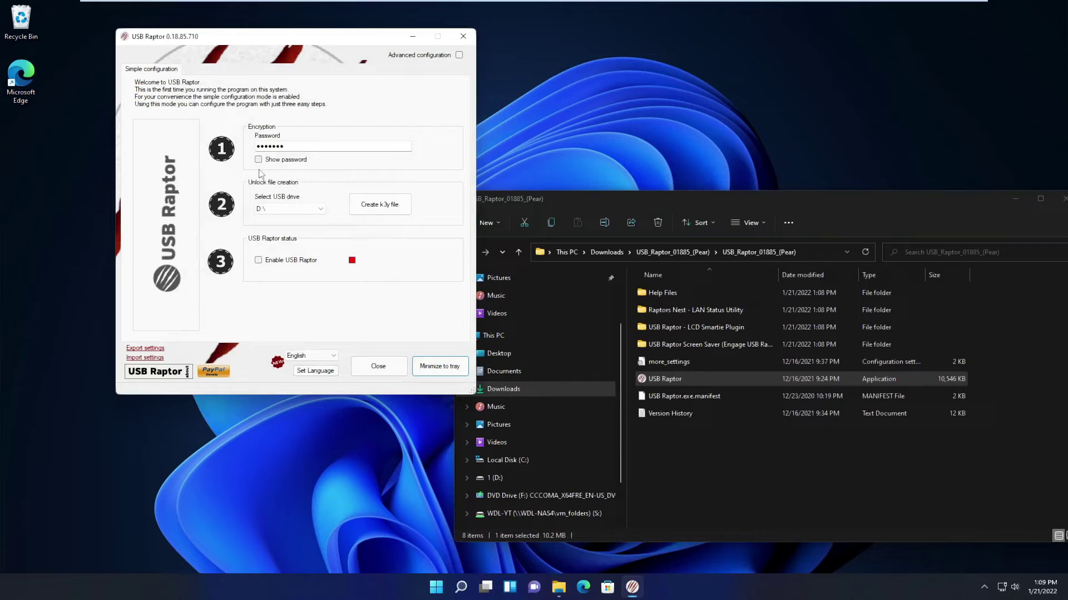
left_click(284, 161)
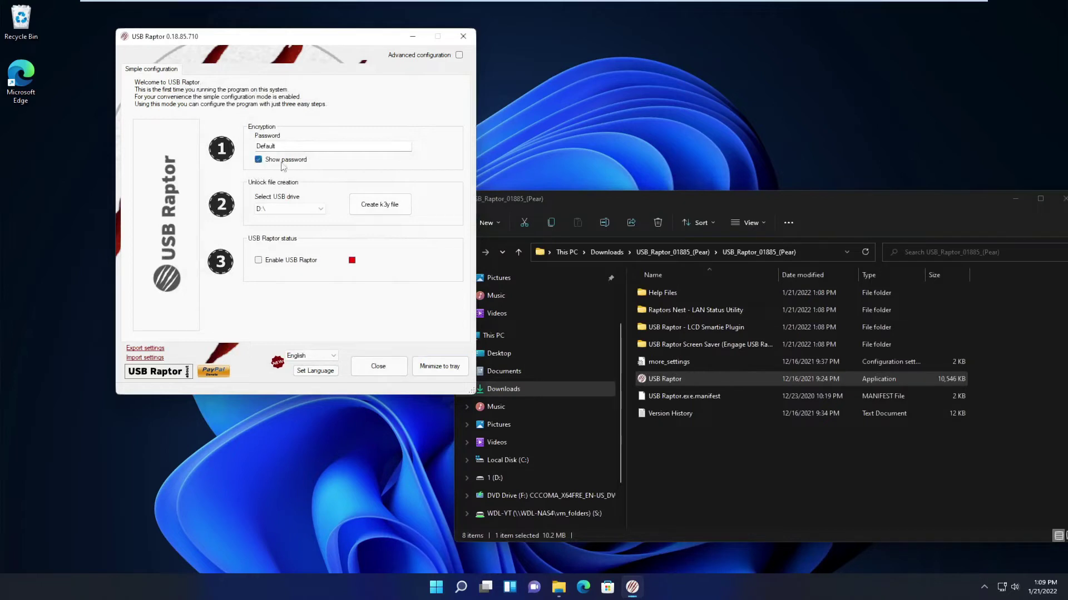
Replace the Default encryption password with a new one and enable Advanced configuration
left_click(259, 160)
left_click(260, 160)
double_click(265, 145)
type("test1")
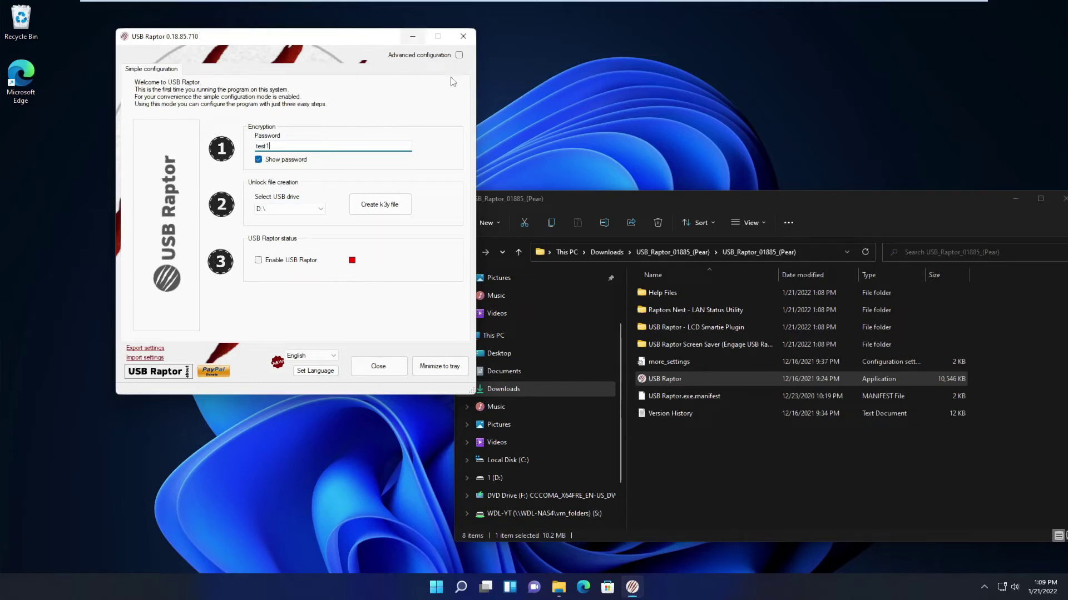
left_click(457, 56)
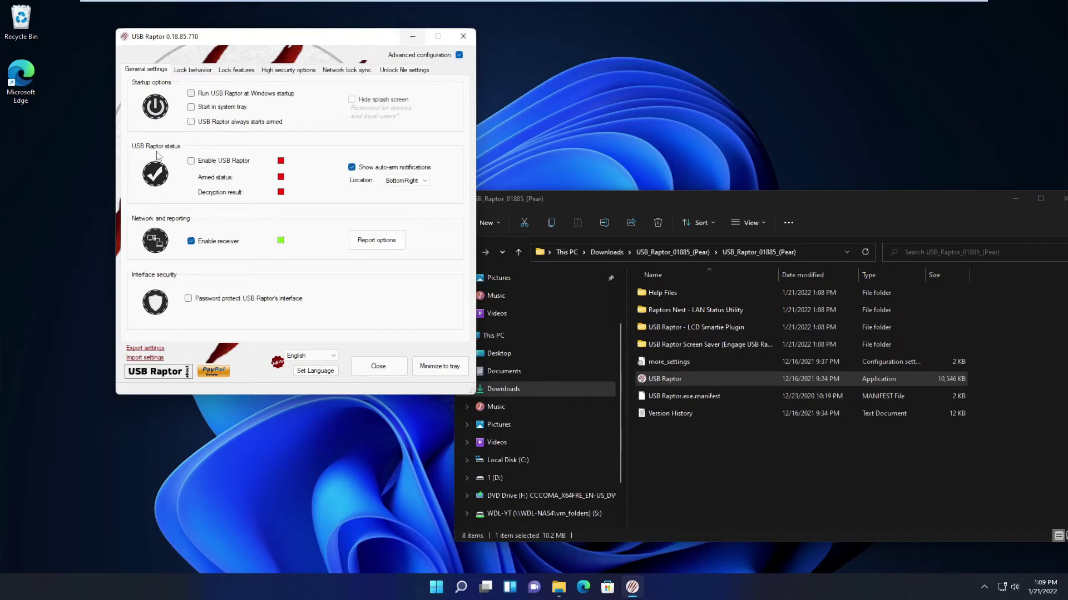
Enable 'Start in system tray' and 'USB Raptor always starts armed', accepting the unlock-key warning
left_click(193, 107)
mouse_move(216, 129)
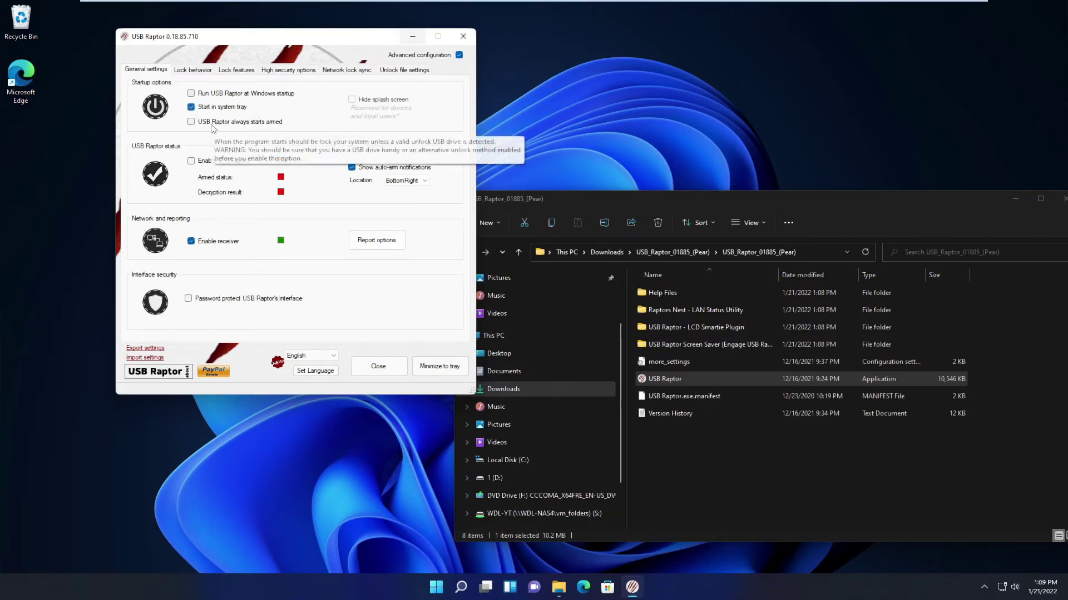
left_click(278, 127)
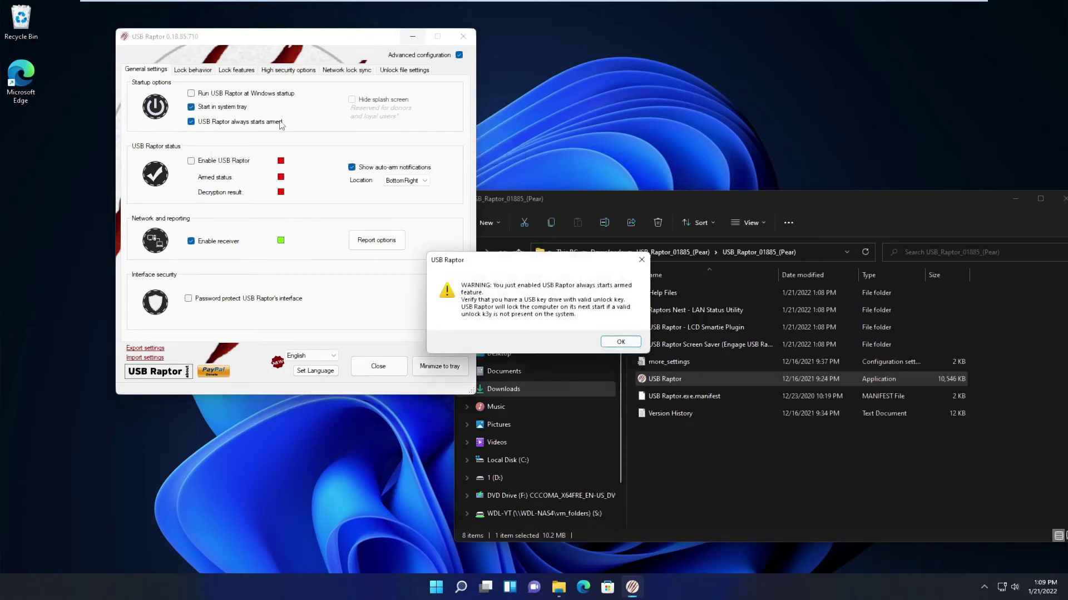
left_click(618, 342)
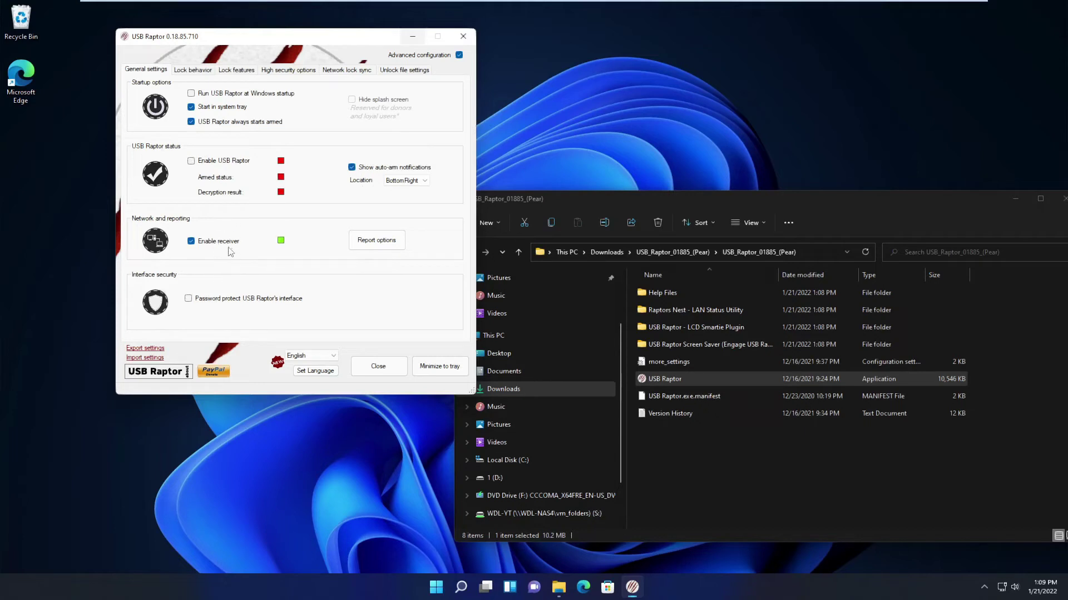
Disable the network receiver and untick dweet.io and Raptor's Nest status reporting
left_click(191, 241)
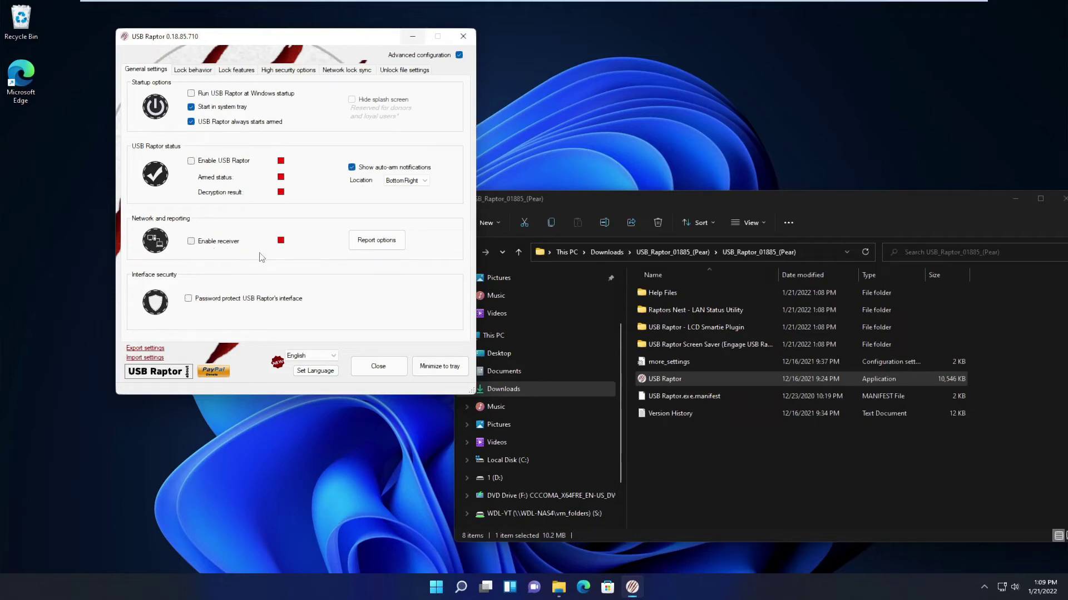
left_click(376, 240)
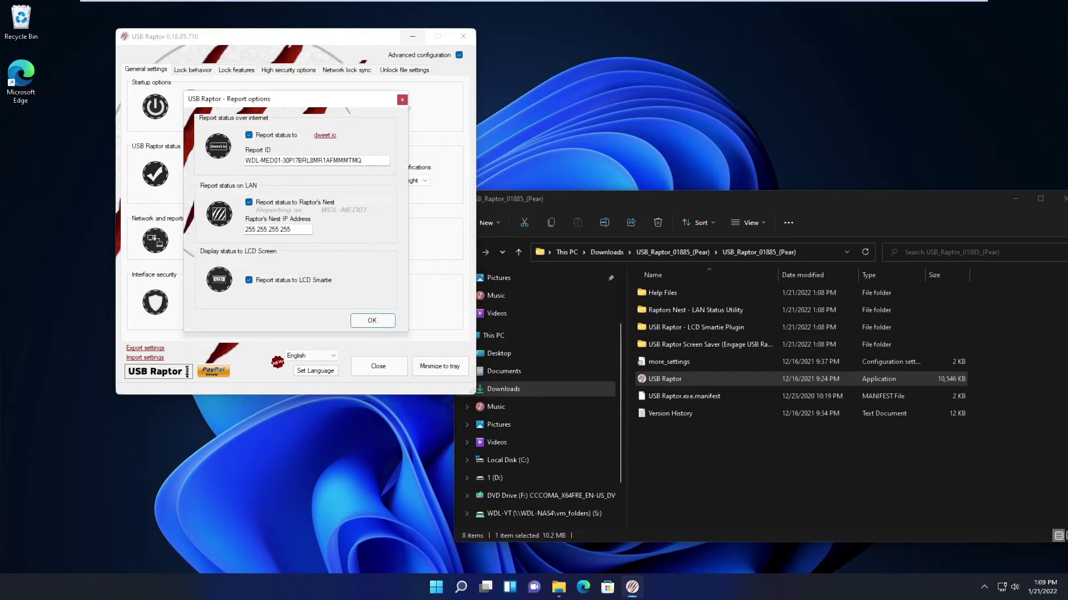
left_click(248, 135)
left_click(248, 202)
left_click(372, 320)
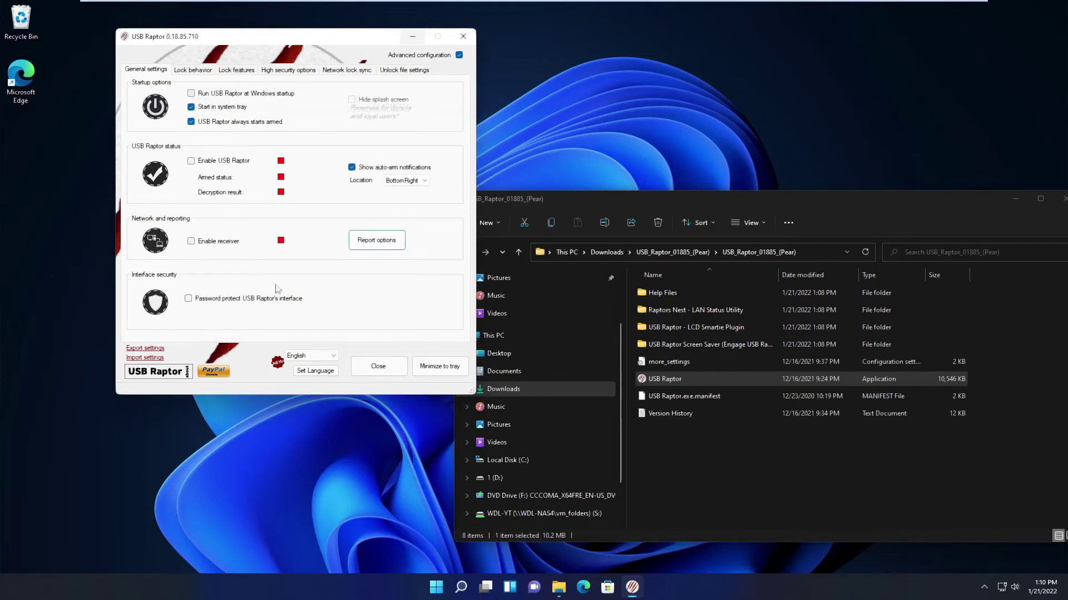
key("ctrl+Tab")
key("ctrl+Tab")
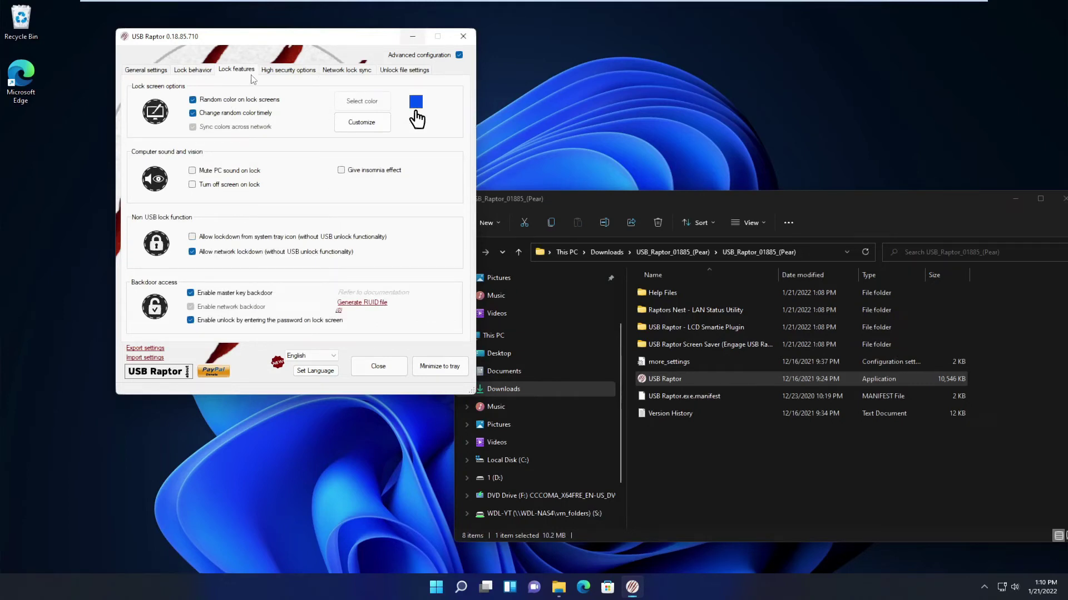
Create the .k3y unlock file on drive D:\ from the Unlock file settings page
key("ctrl+Tab")
left_click(342, 72)
left_click(406, 69)
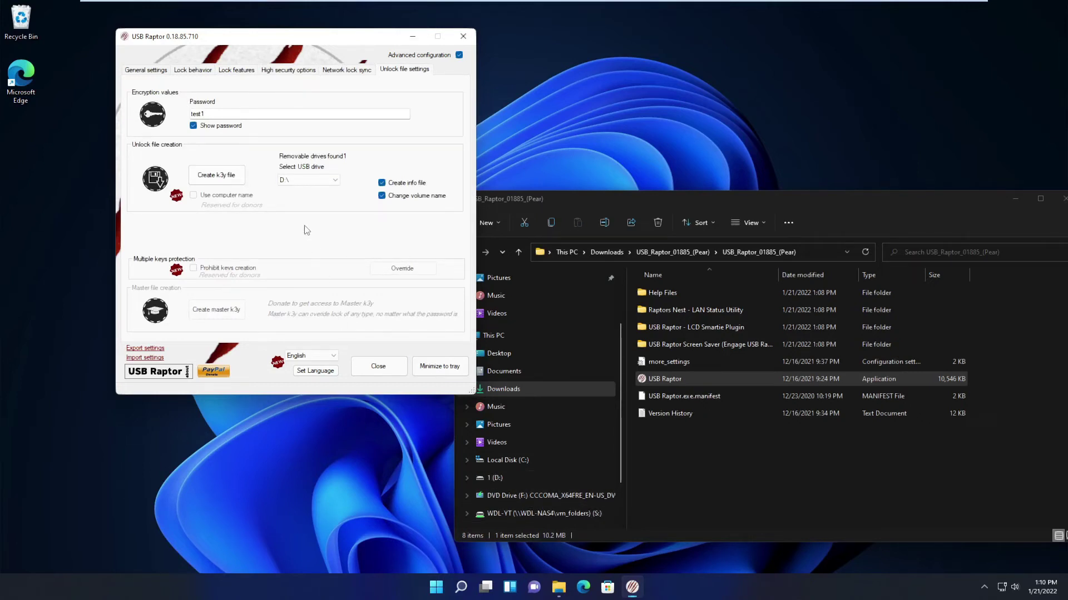
left_click(219, 177)
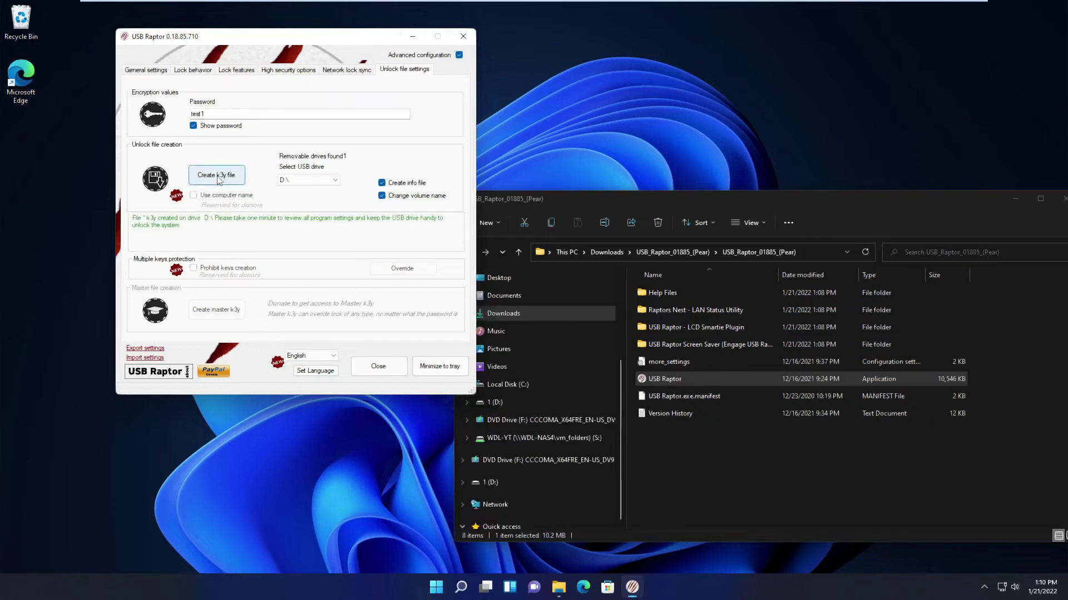
Arm USB Raptor protection in General settings and send it to the system tray
left_click(146, 70)
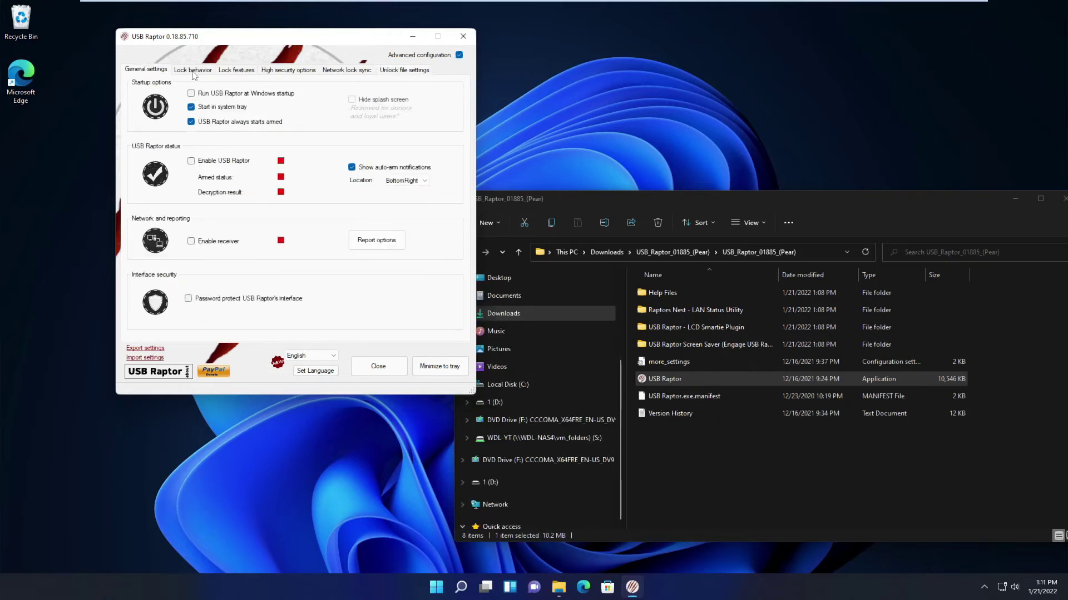
left_click(194, 162)
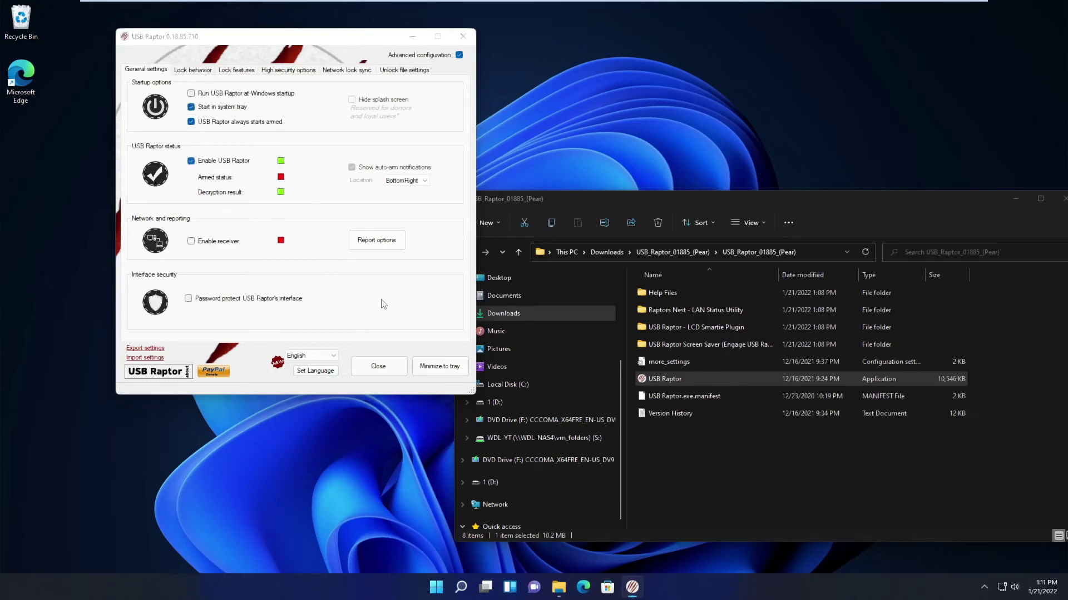
left_click(441, 368)
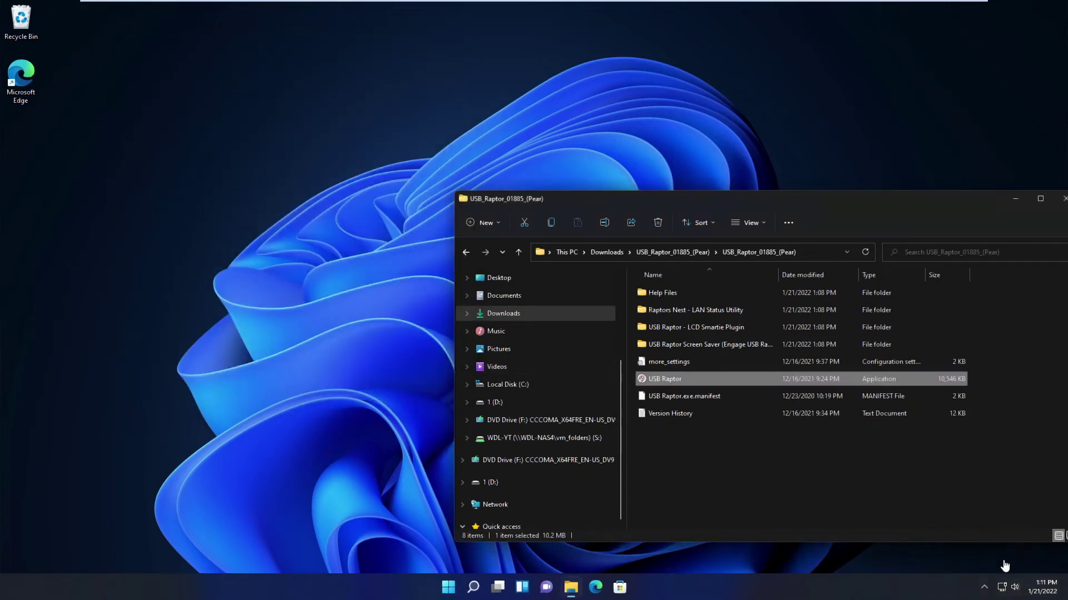
Confirm USB Raptor's tray icon, then move aside and close the USB_Raptor_01885_(Pear) folder window
left_click(984, 587)
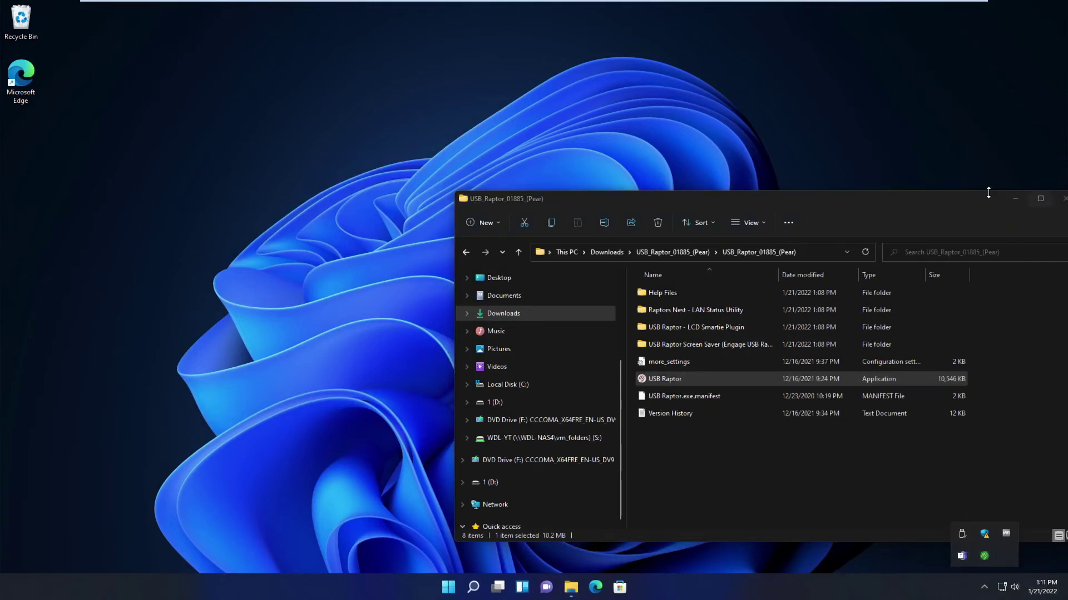
left_click_drag(970, 201, 860, 189)
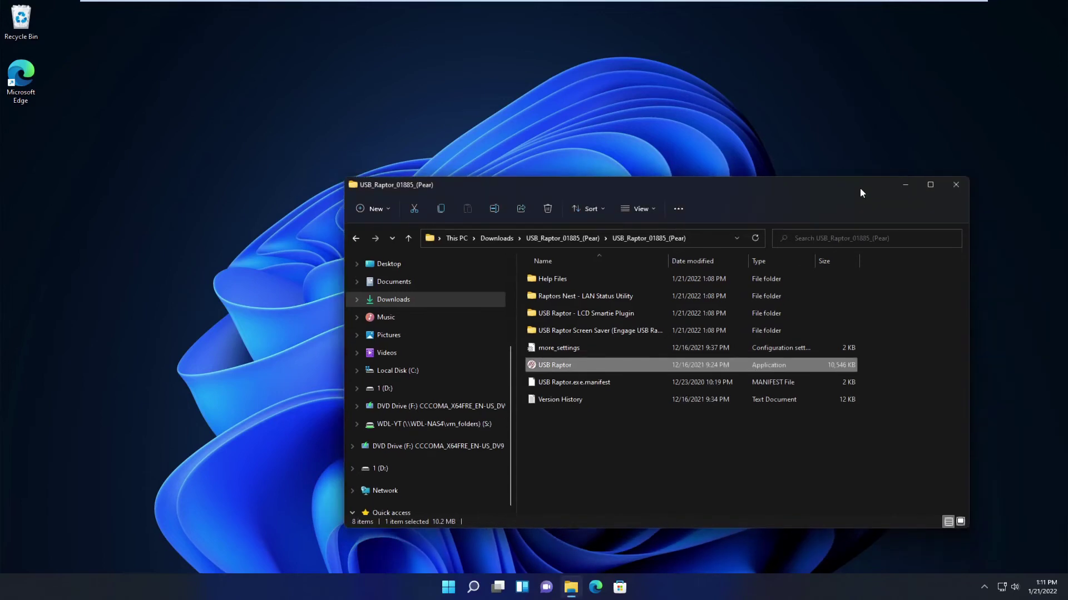
left_click(954, 186)
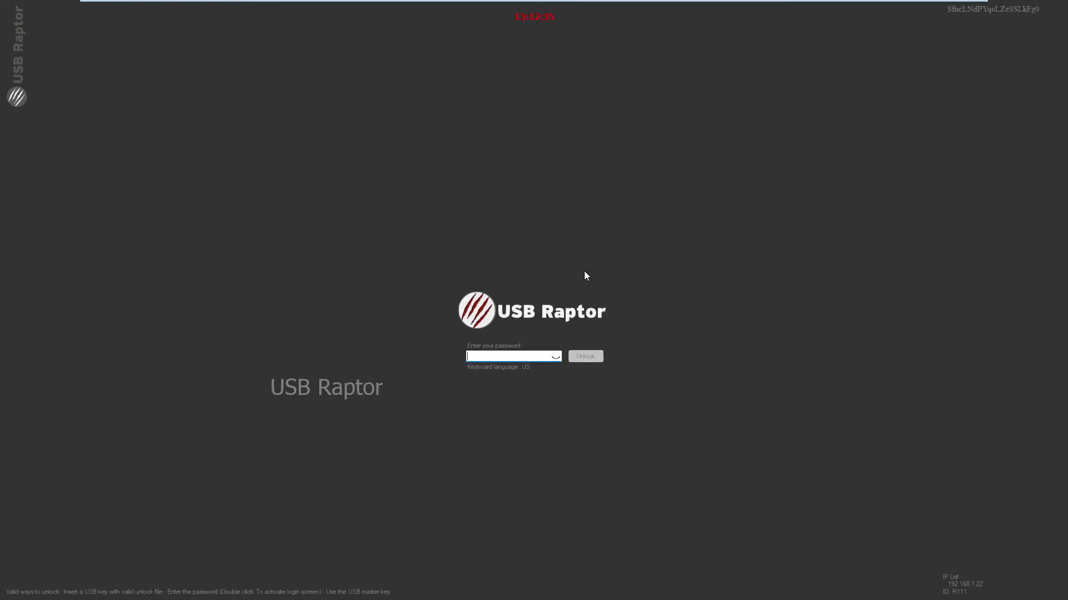
Enter the account password on the USB Raptor lock screen to unlock the computer
type("****")
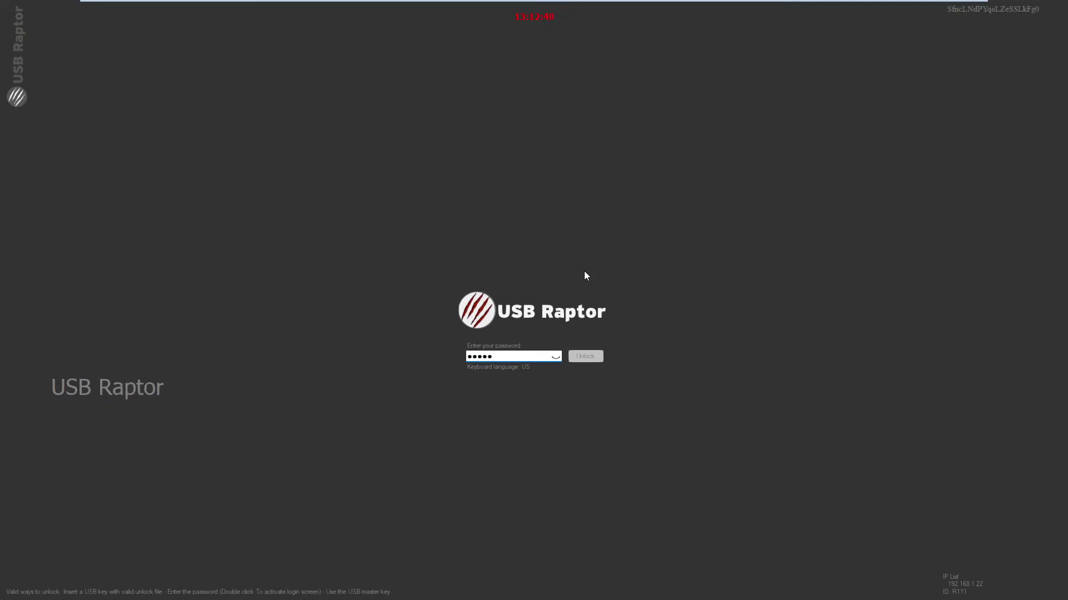
key("Return")
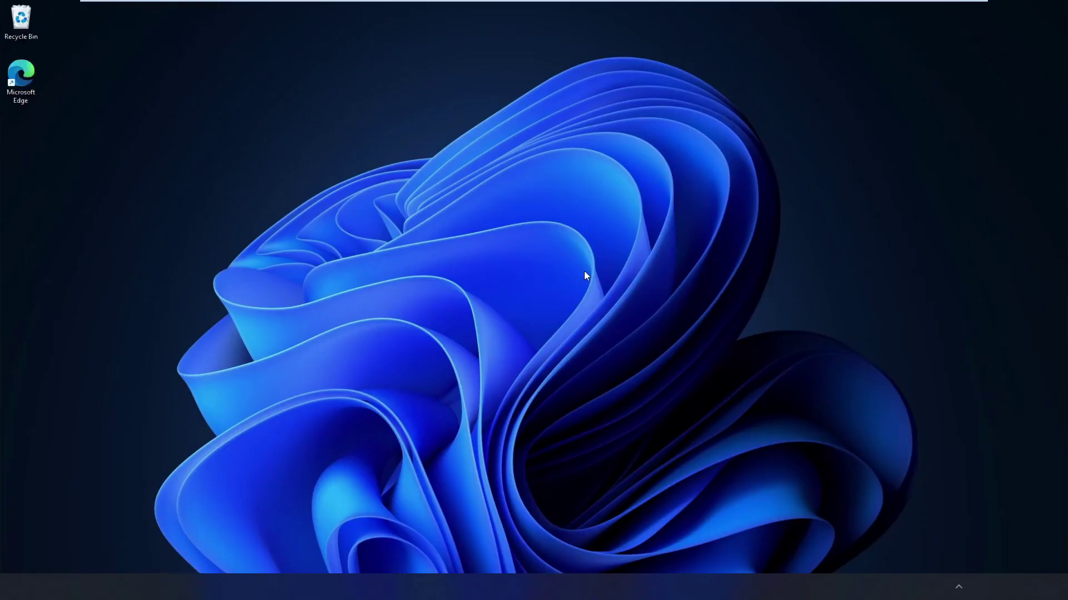
Check the hidden tray icons to confirm USB Raptor is still running
left_click(969, 590)
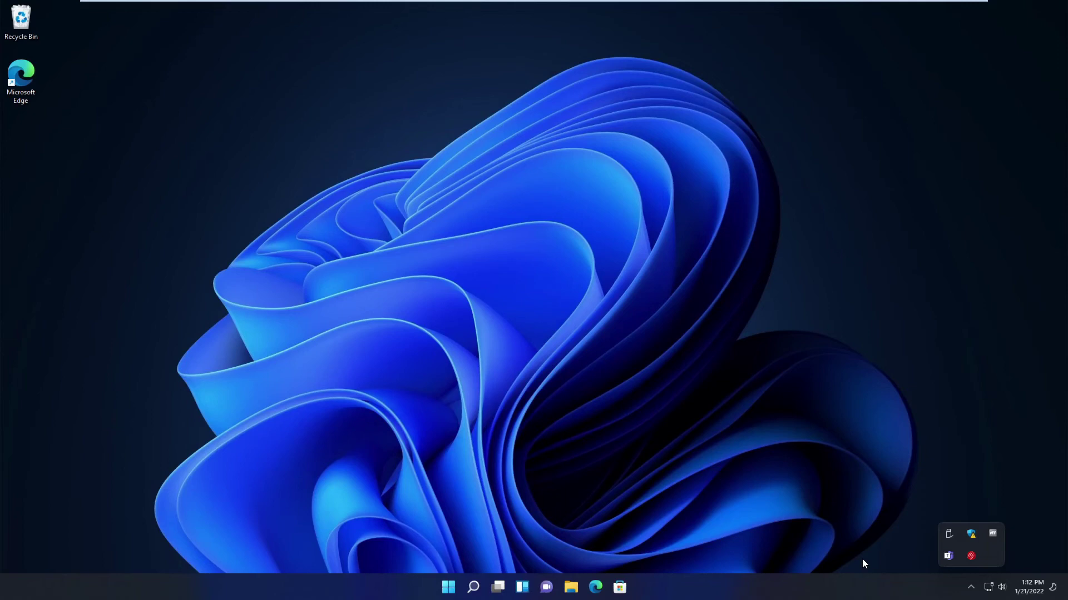
left_click(972, 588)
left_click(608, 429)
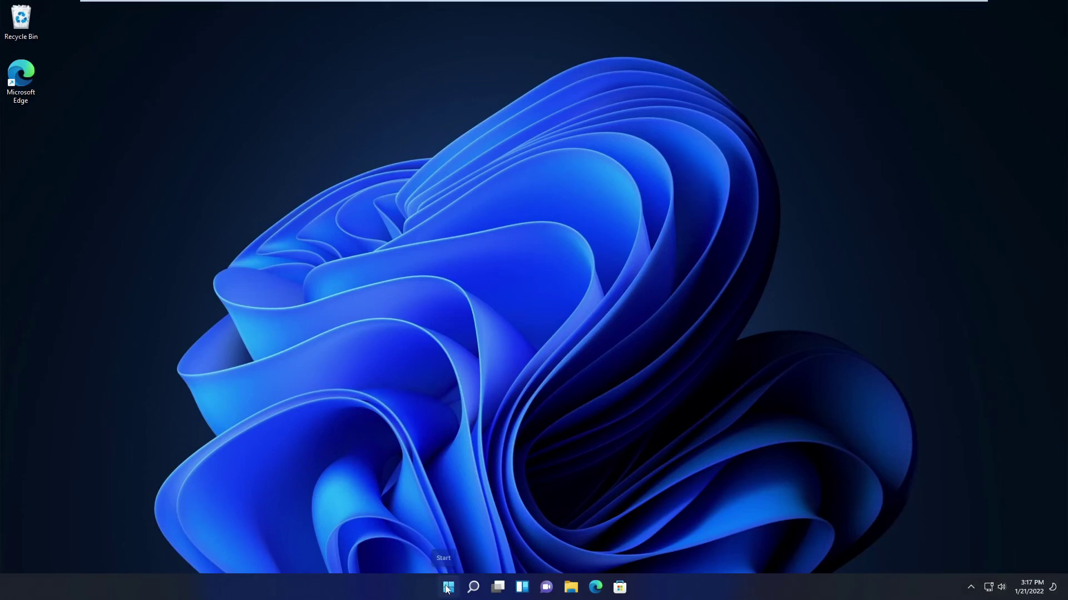
Sign out of the current account from the Start menu's account options
left_click(448, 588)
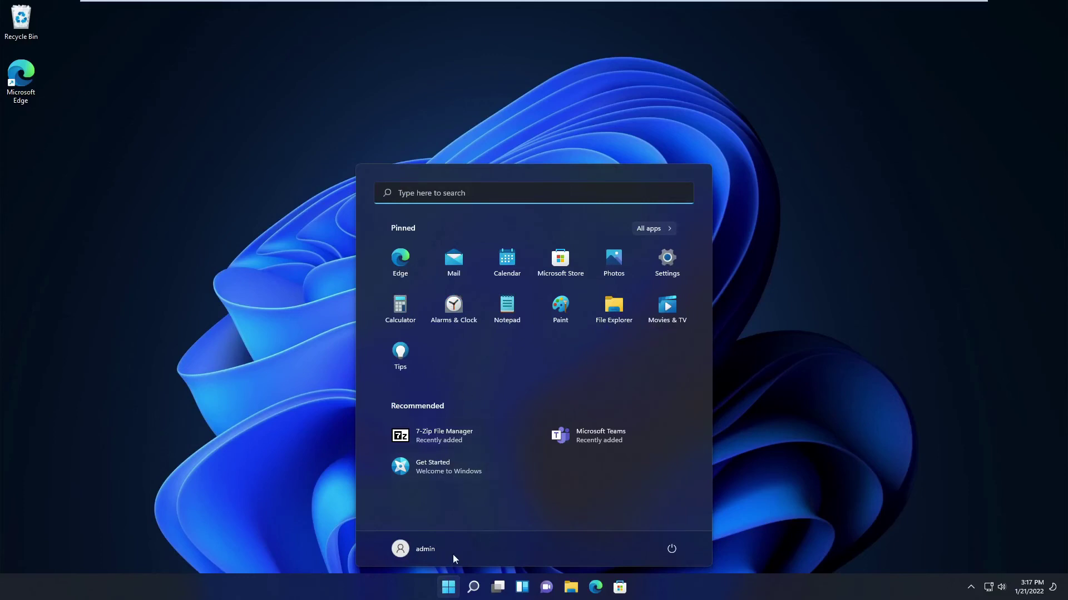
left_click(431, 551)
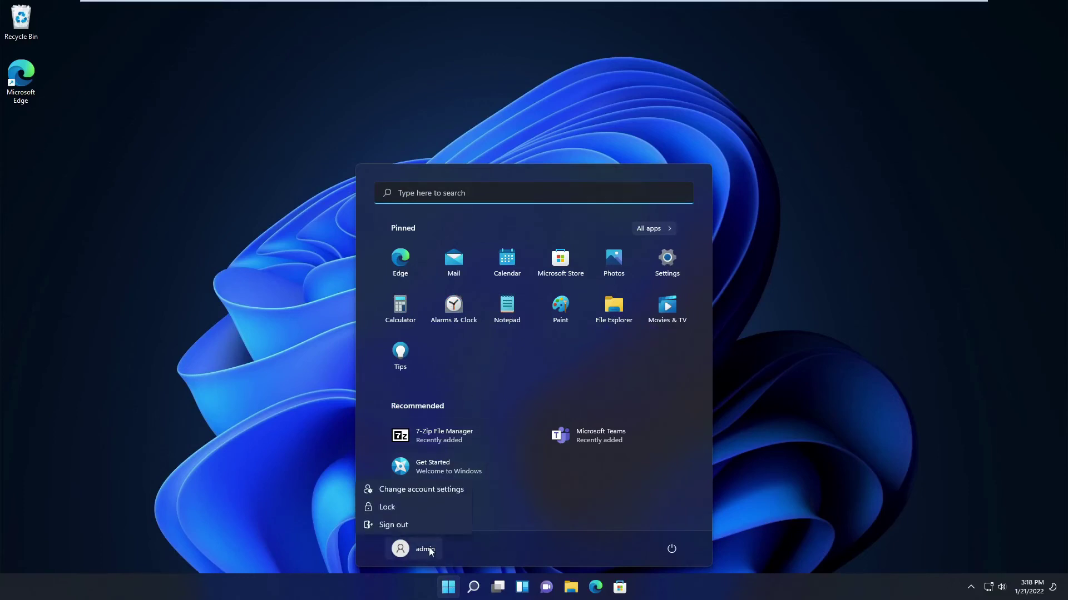
left_click(402, 525)
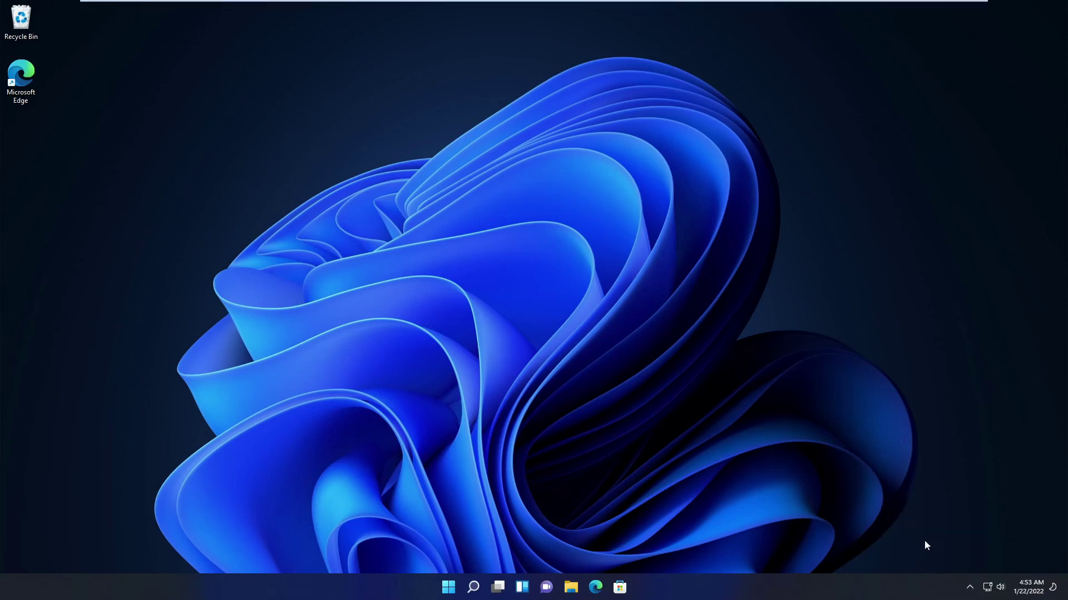
Delete the USB_Raptor_01885_(Pear) folder and its zip archive from Downloads
key("super+e")
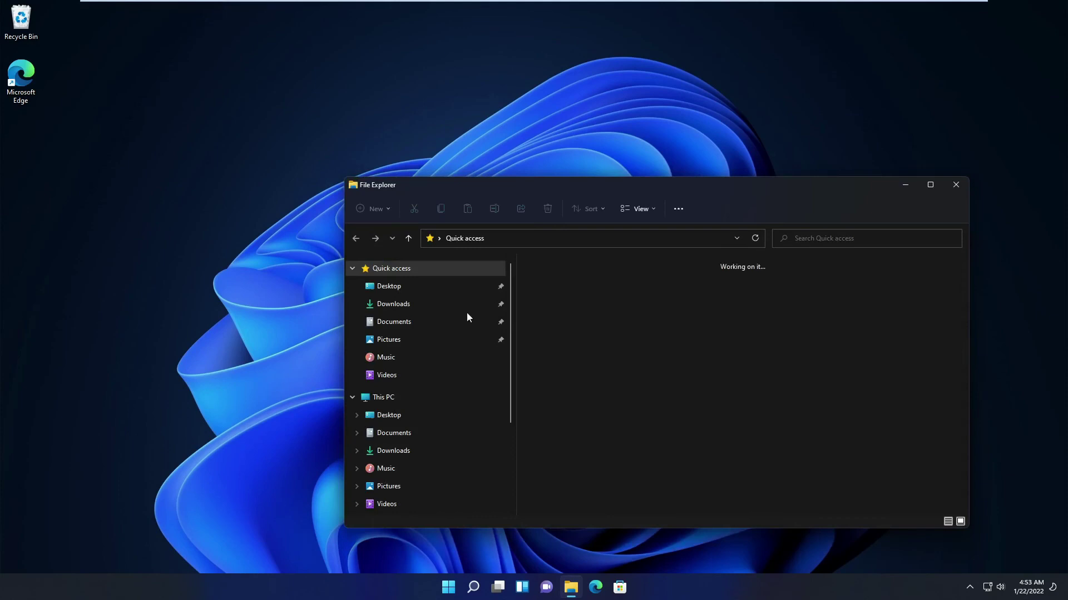
left_click(393, 304)
right_click(589, 295)
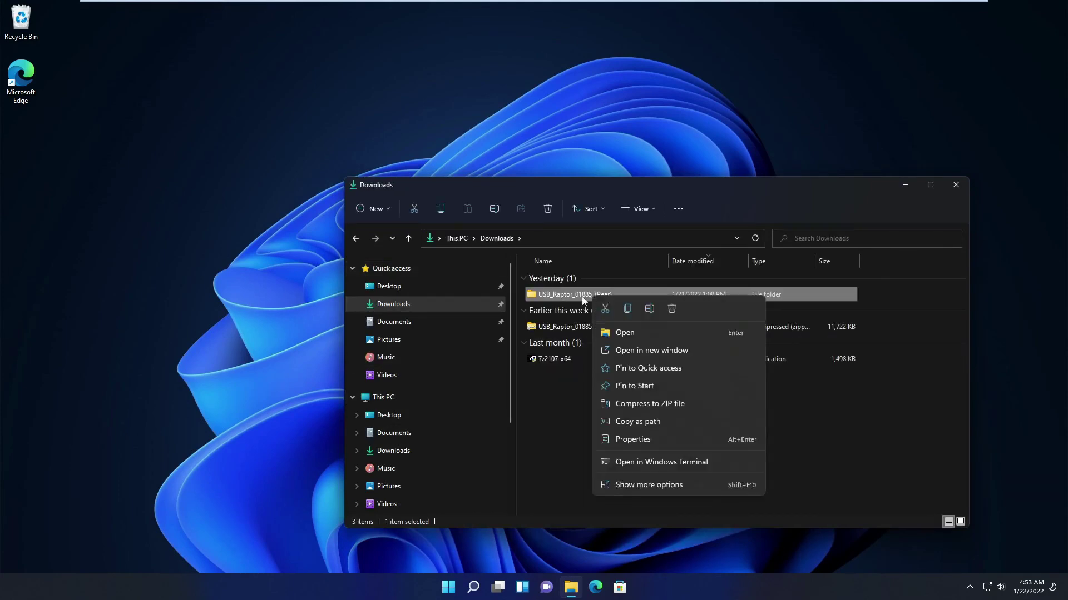
left_click(673, 308)
right_click(575, 295)
left_click(675, 310)
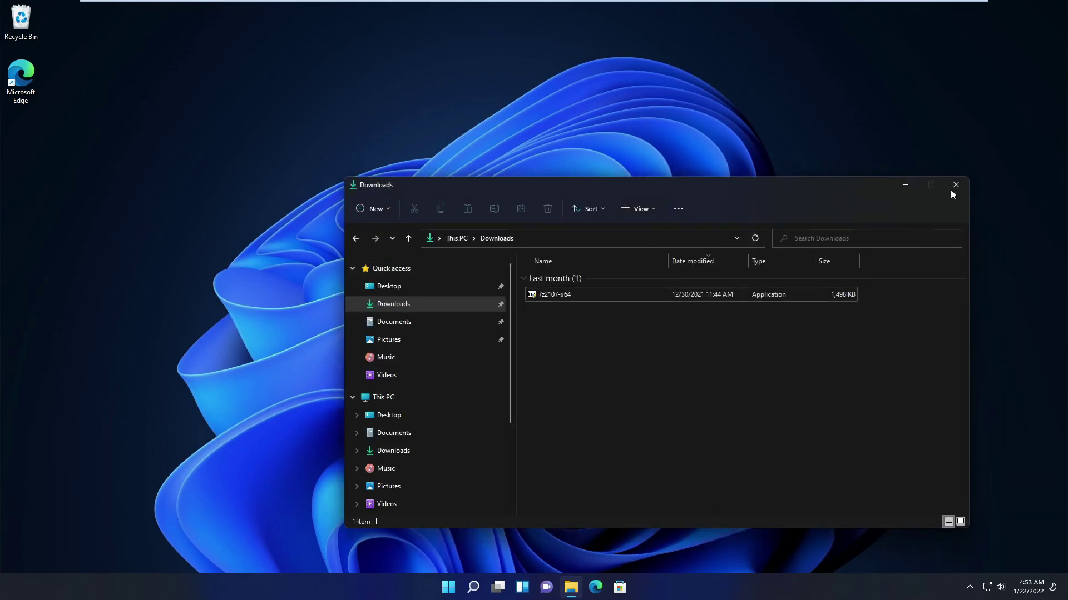
left_click(956, 184)
left_click(448, 587)
Search 'log' and start setting up a PIN (Windows Hello) in Sign-in options
type("log")
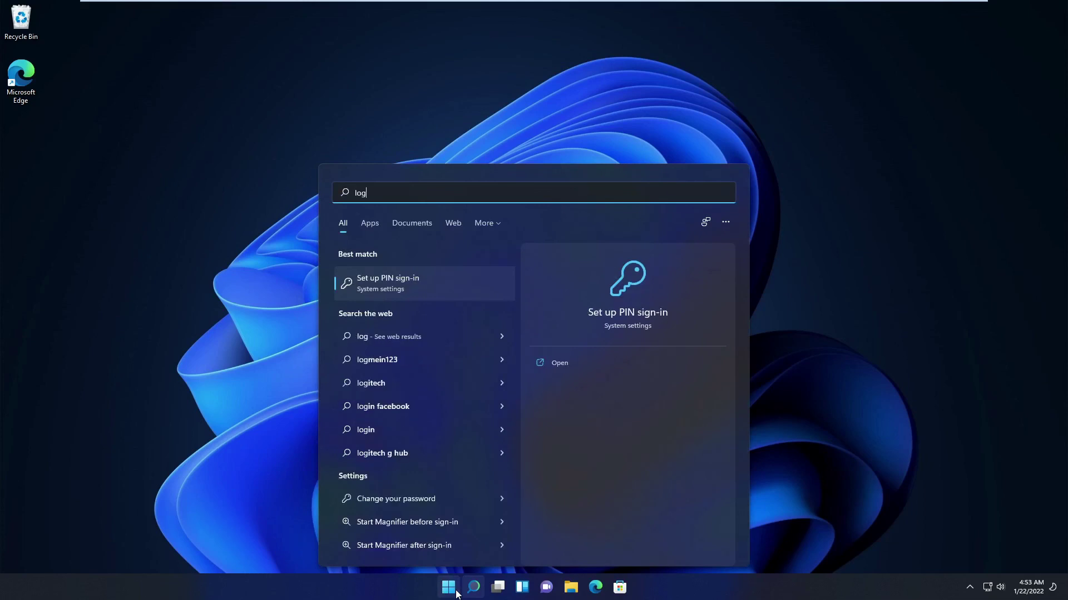
left_click(388, 288)
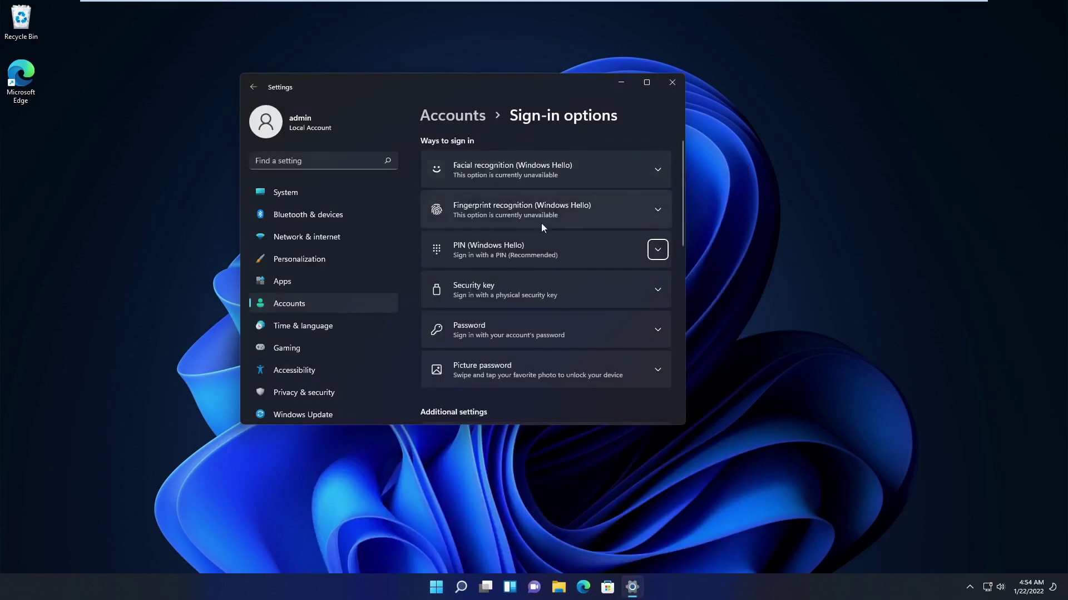
left_click(553, 258)
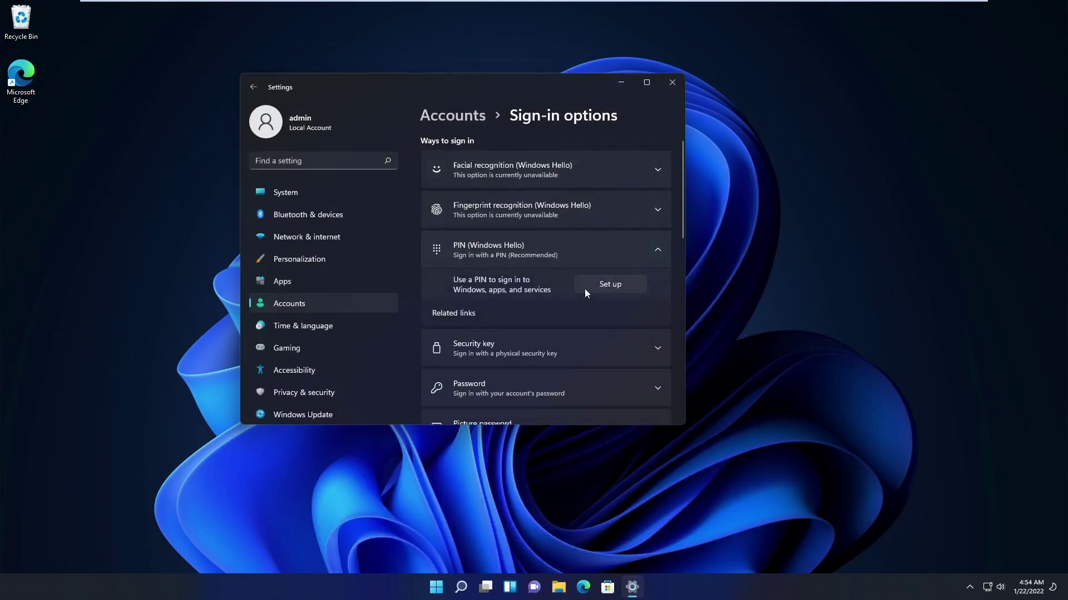
left_click(604, 286)
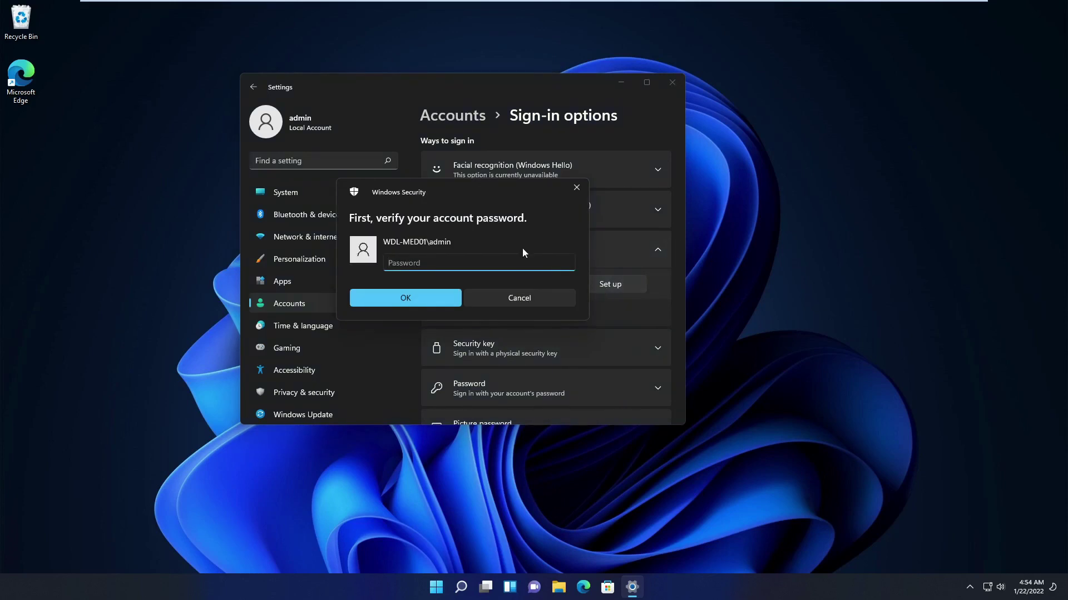
Verify the account password, then enter and confirm a new 4-digit PIN
type("••••••••")
left_click(409, 299)
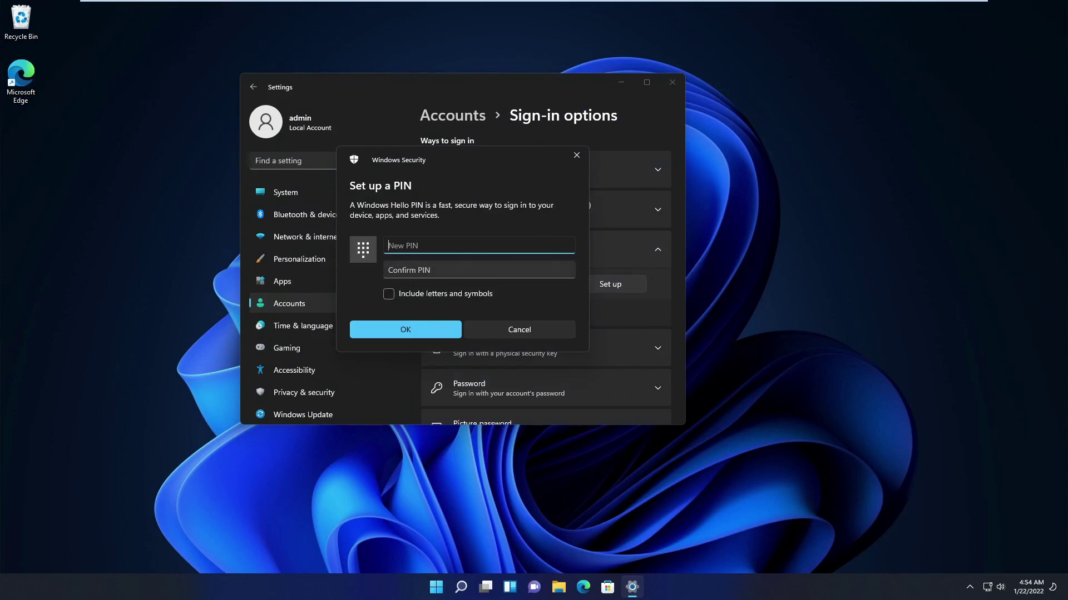
type("••••")
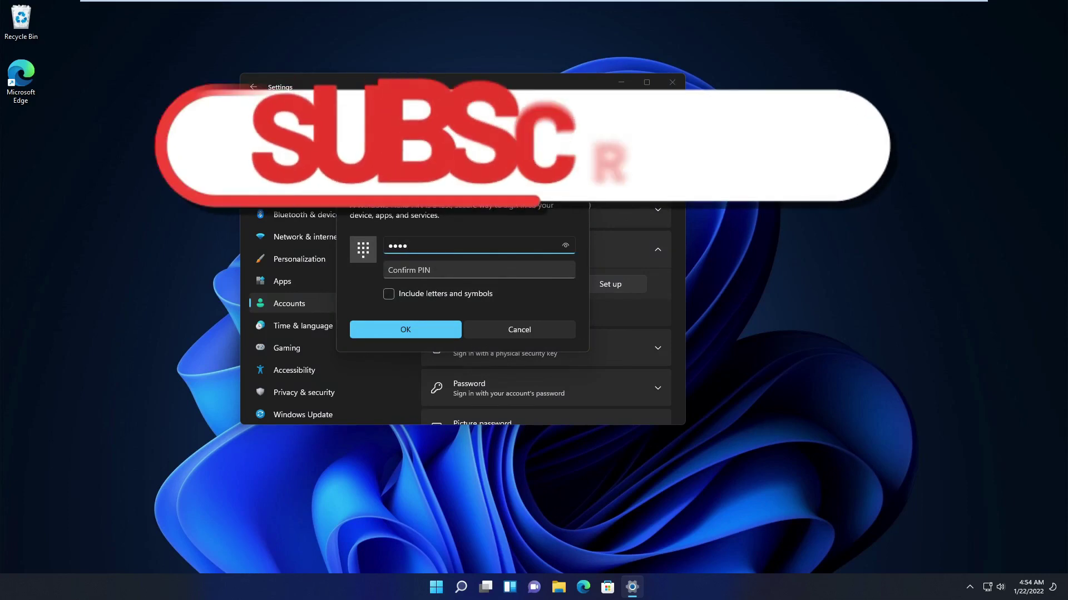
left_click(478, 270)
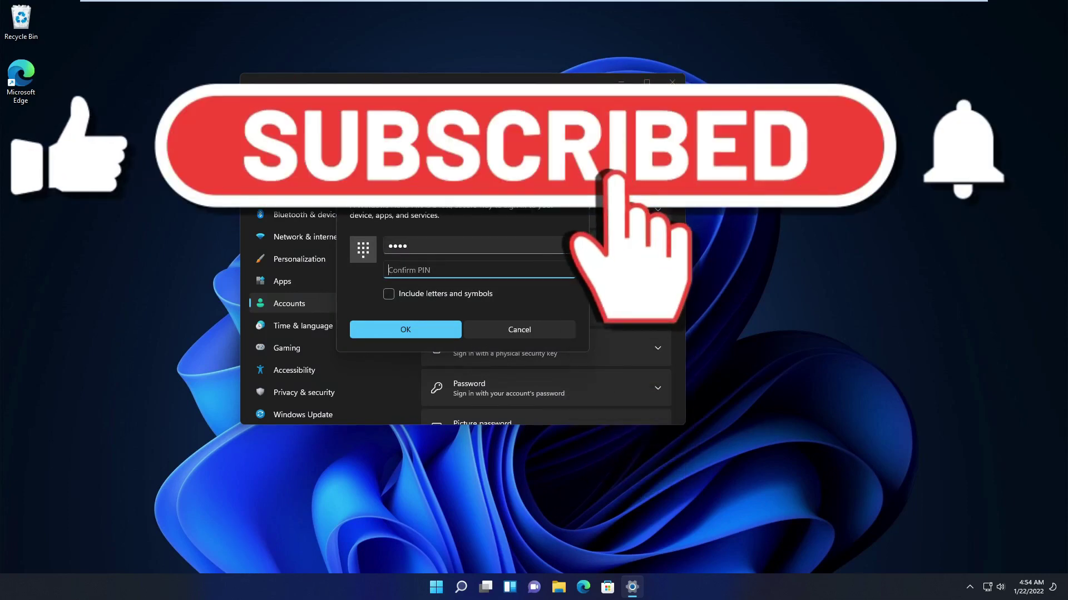
type("•••••••")
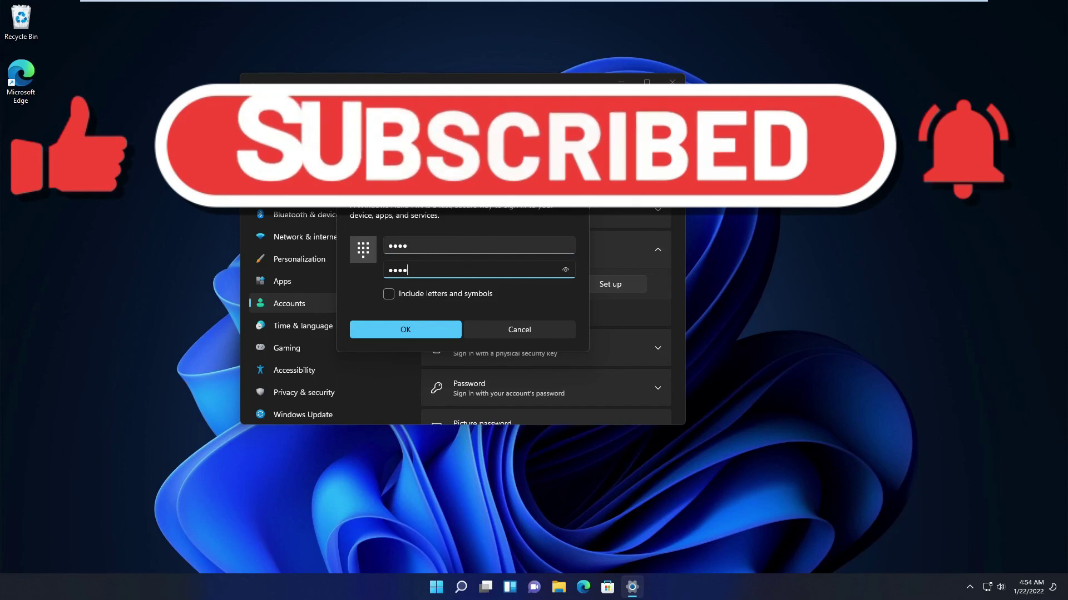
left_click(397, 337)
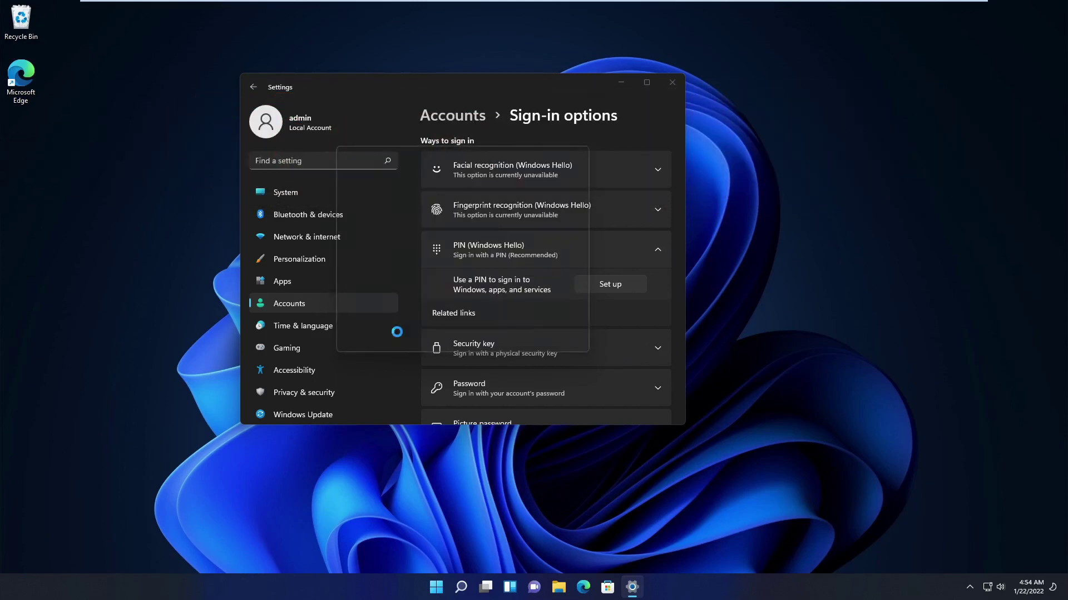